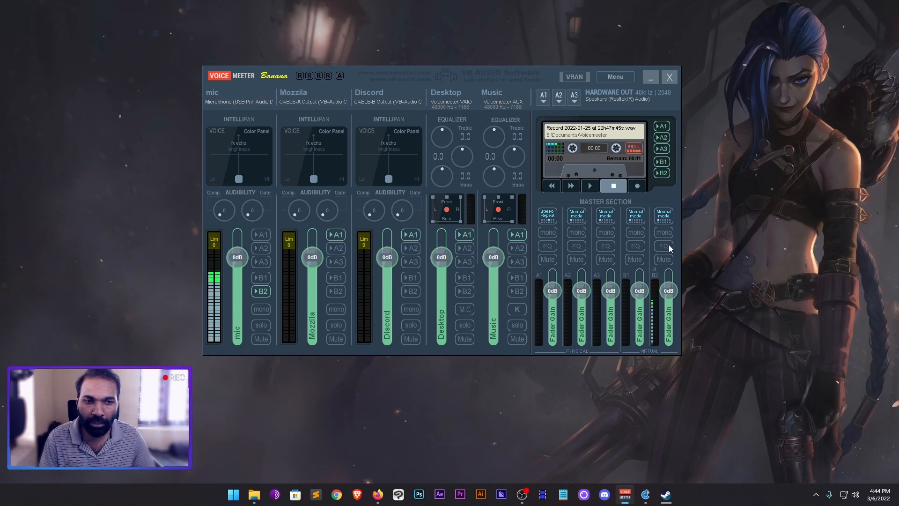
# Step: Open the equalizer of output bus B2 to view its bands, and close it again
pyautogui.rightClick(667, 246)
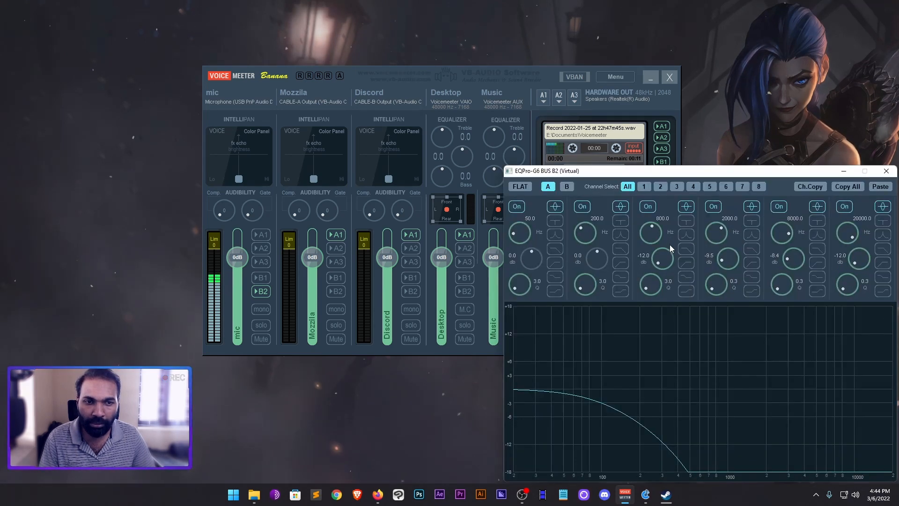
pyautogui.click(890, 175)
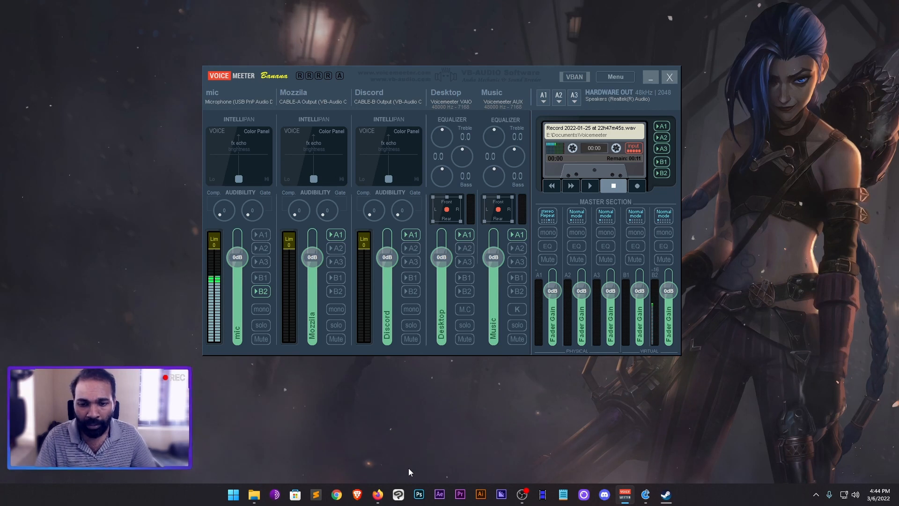
# Step: Switch to Firefox and read the Cantabile home page, including the section about the free Lite edition
pyautogui.click(378, 494)
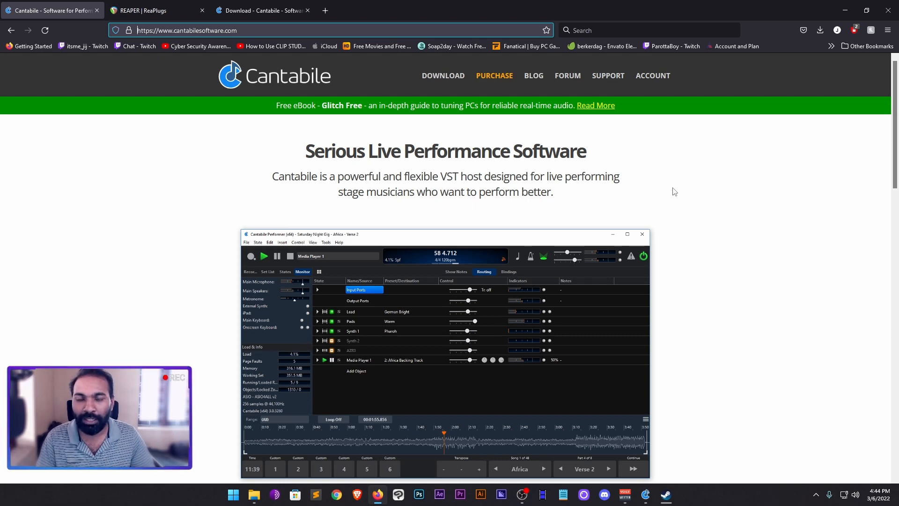
pyautogui.scroll(-2, 674, 191)
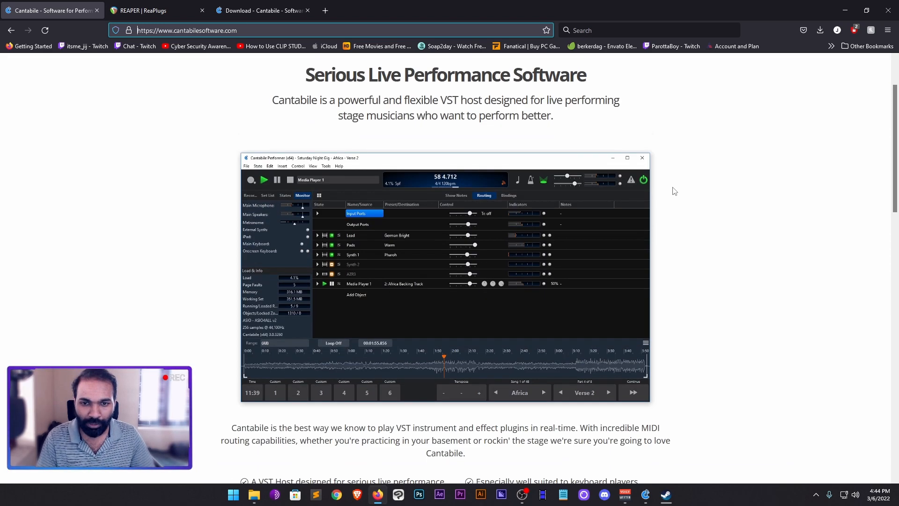
pyautogui.scroll(-6, 438, 219)
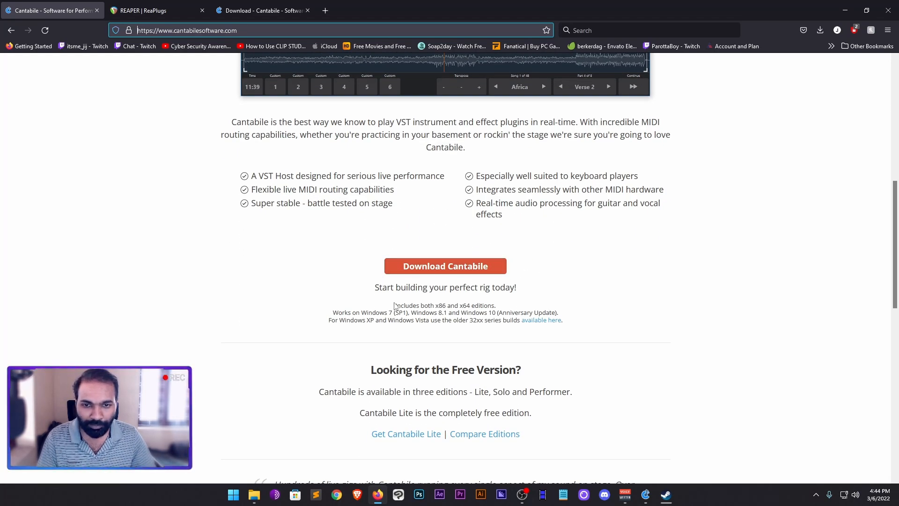
pyautogui.scroll(-4, 398, 307)
pyautogui.moveTo(370, 180); pyautogui.dragTo(550, 232)
pyautogui.tripleClick(550, 228)
pyautogui.scroll(3, 551, 227)
pyautogui.scroll(-2, 551, 227)
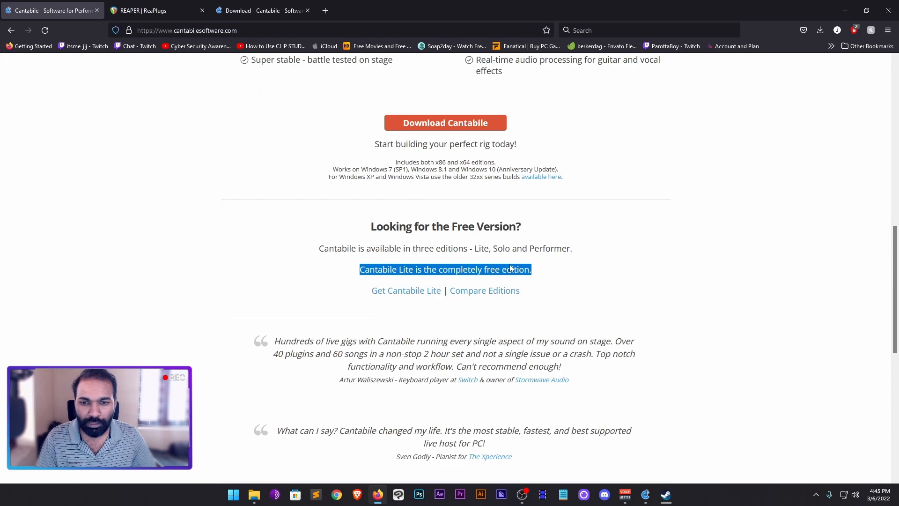
pyautogui.scroll(1, 686, 256)
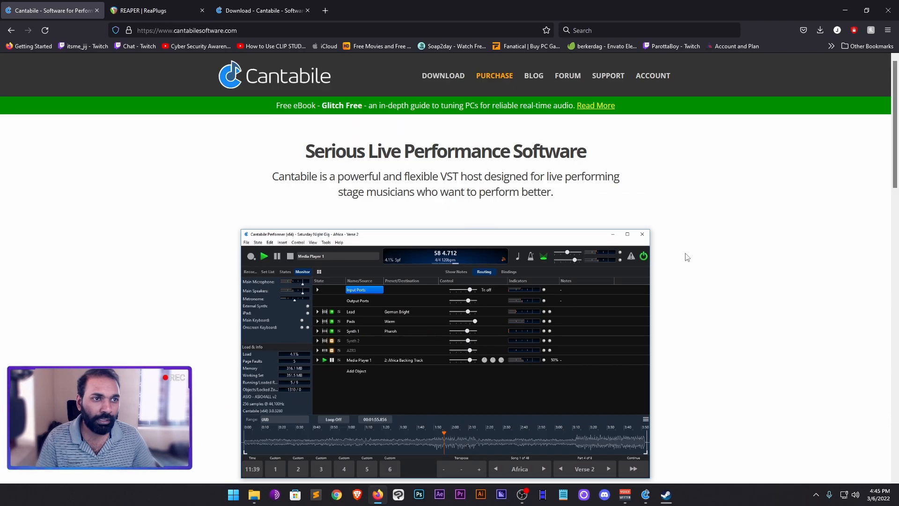
pyautogui.scroll(-2, 680, 246)
pyautogui.scroll(-2, 680, 246)
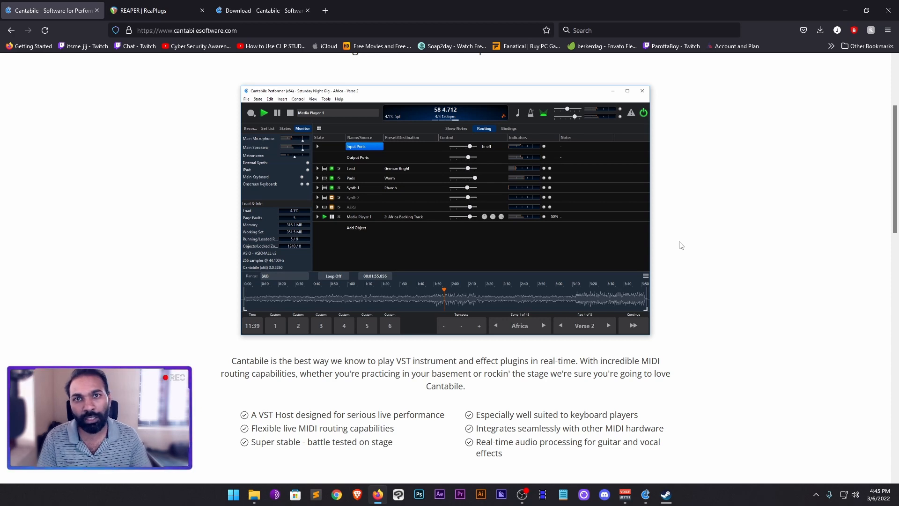
pyautogui.scroll(-6, 683, 239)
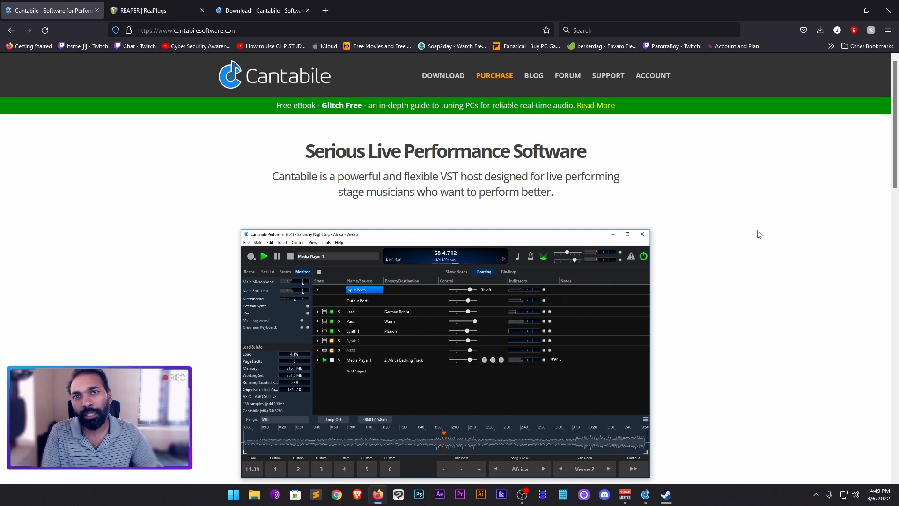
# Step: Open the REAPER ReaPlugs page and look over its features and download options
pyautogui.click(163, 9)
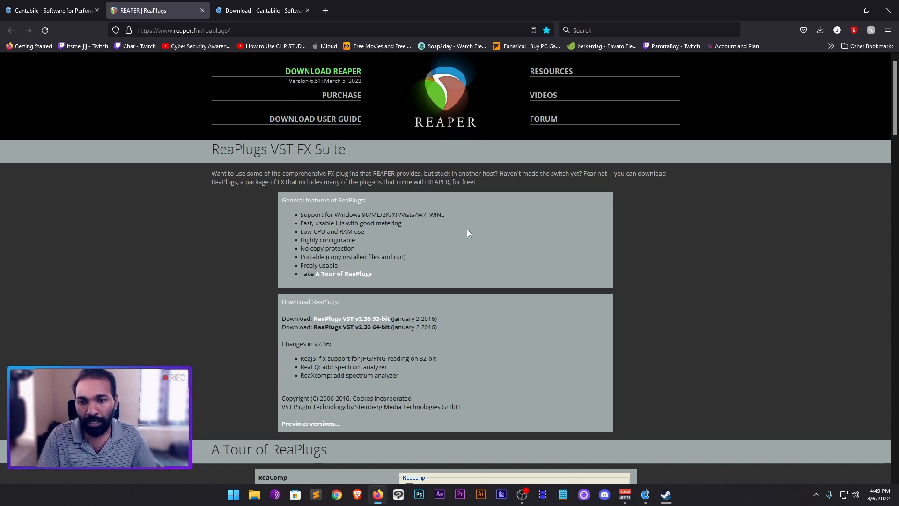
pyautogui.scroll(-2, 425, 253)
pyautogui.scroll(2, 395, 237)
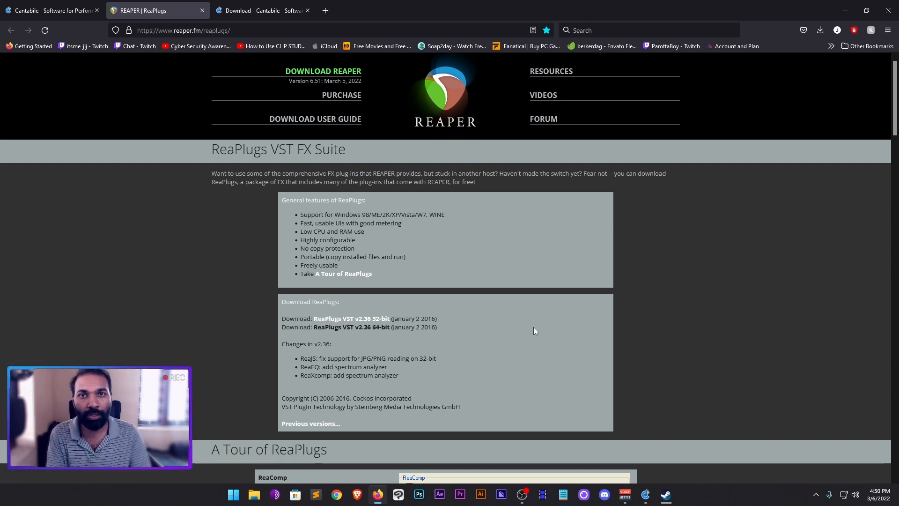
# Step: Search Windows for "inf", open System Information to check the PC's system type, and close it
pyautogui.press('super')
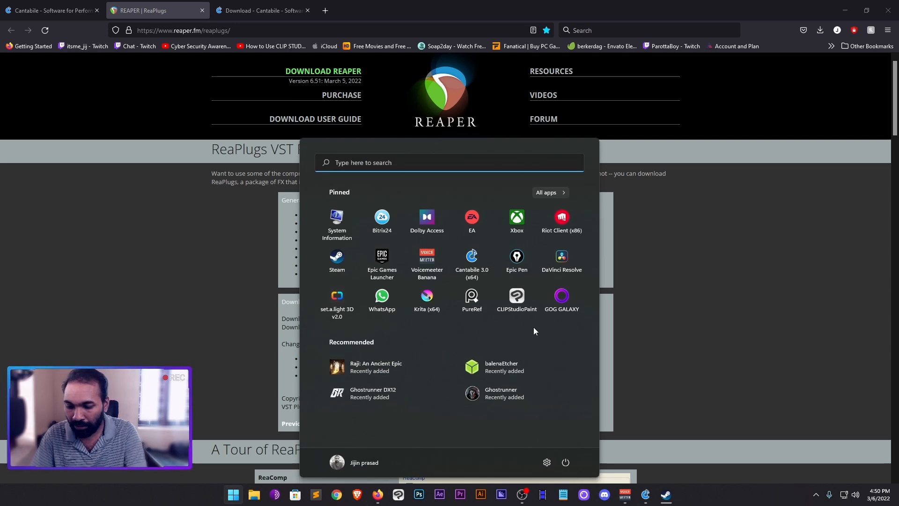
pyautogui.write('inf')
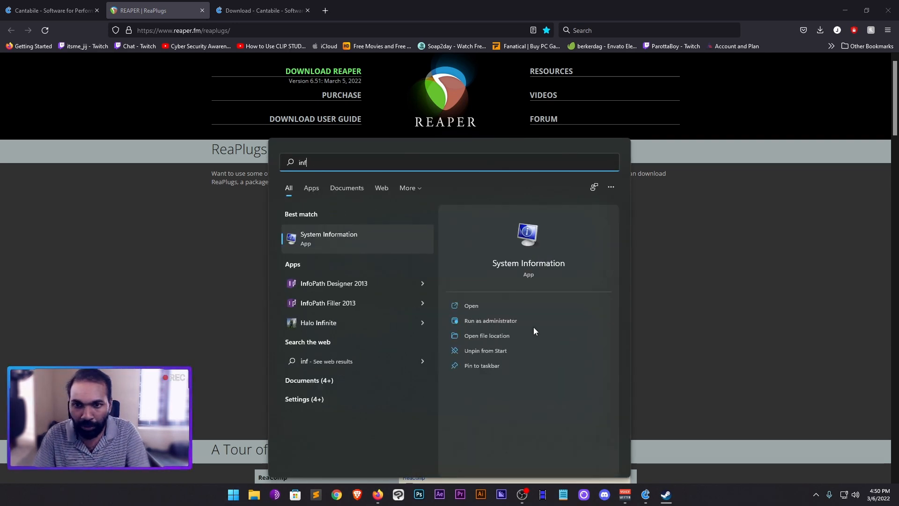
pyautogui.click(333, 234)
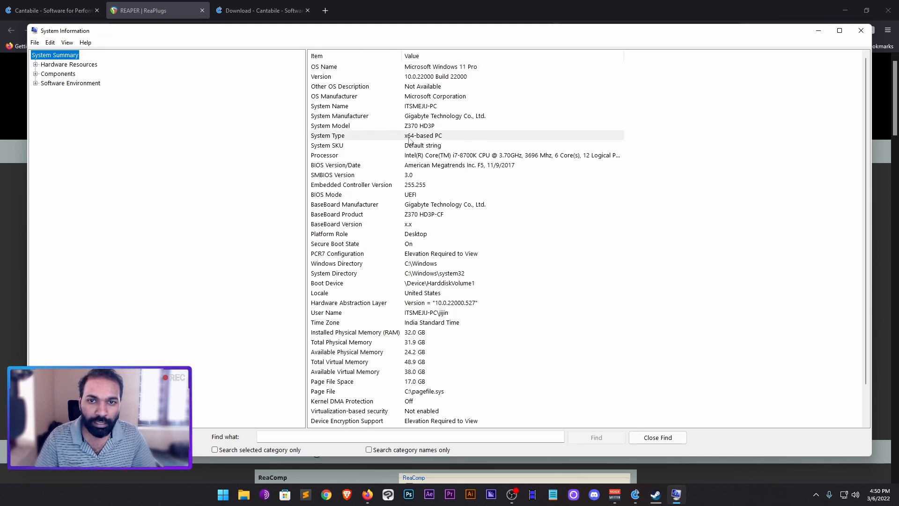
pyautogui.click(860, 31)
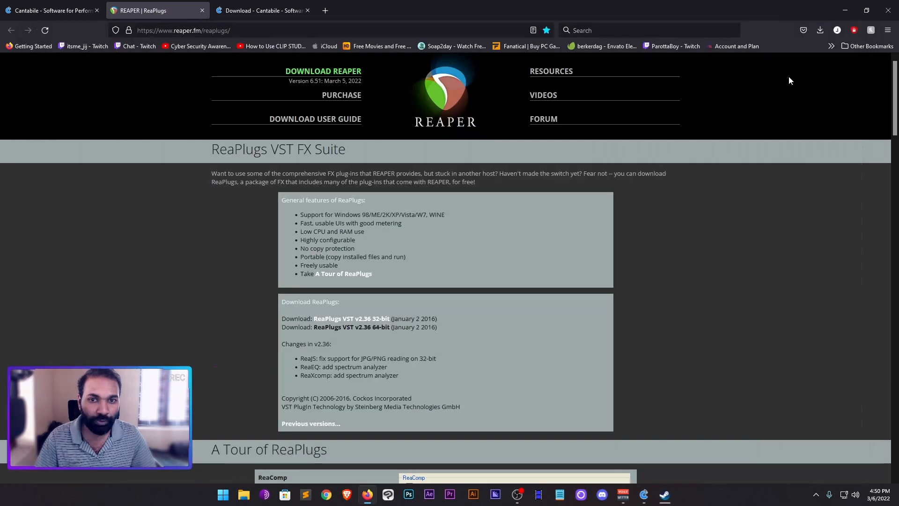
# Step: Request the ReaPlugs VST v2.36 64-bit installer and cancel the file save
pyautogui.click(368, 330)
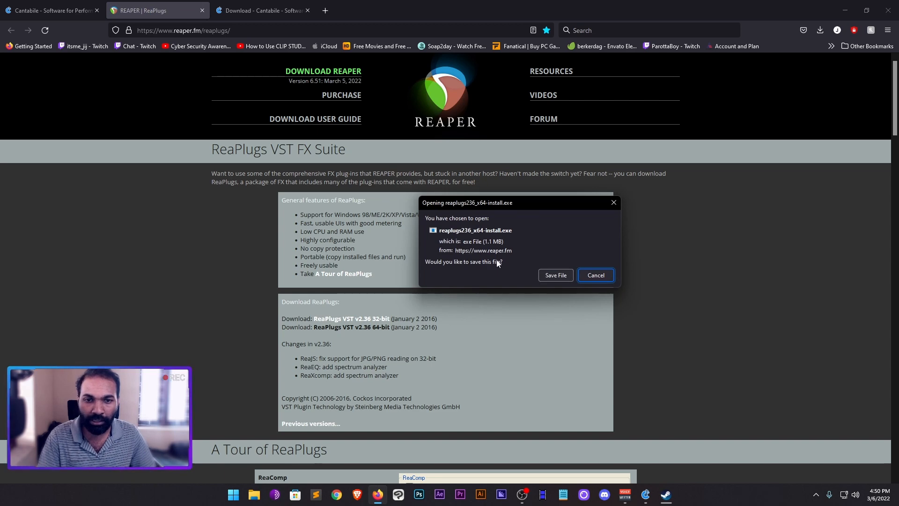
pyautogui.click(595, 274)
# Step: Examine the tour of ReaPlugs from ReaComp through ReaJS, and return to the start of the page
pyautogui.scroll(-6, 395, 282)
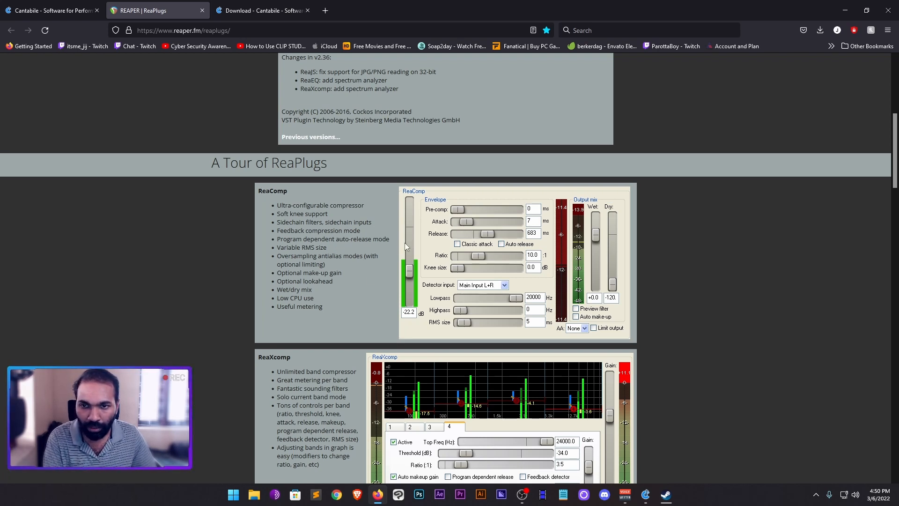
pyautogui.scroll(2, 399, 242)
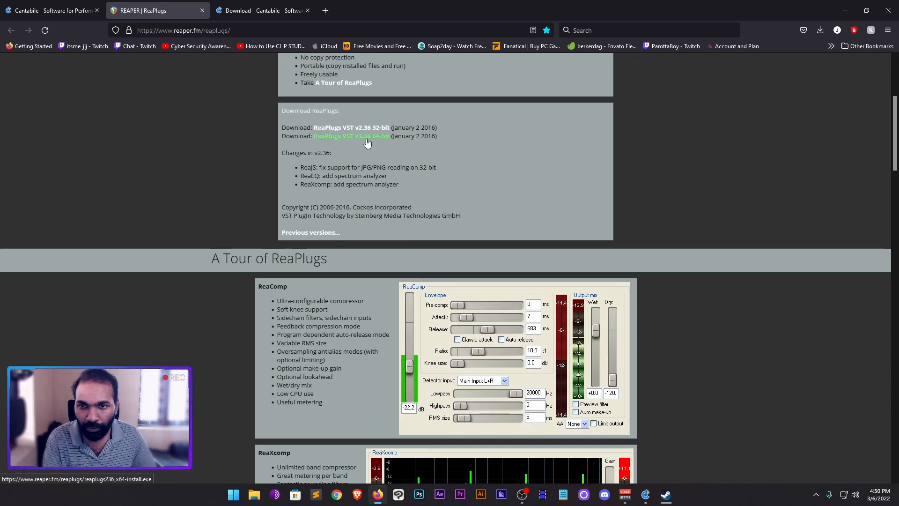
pyautogui.scroll(-3, 313, 242)
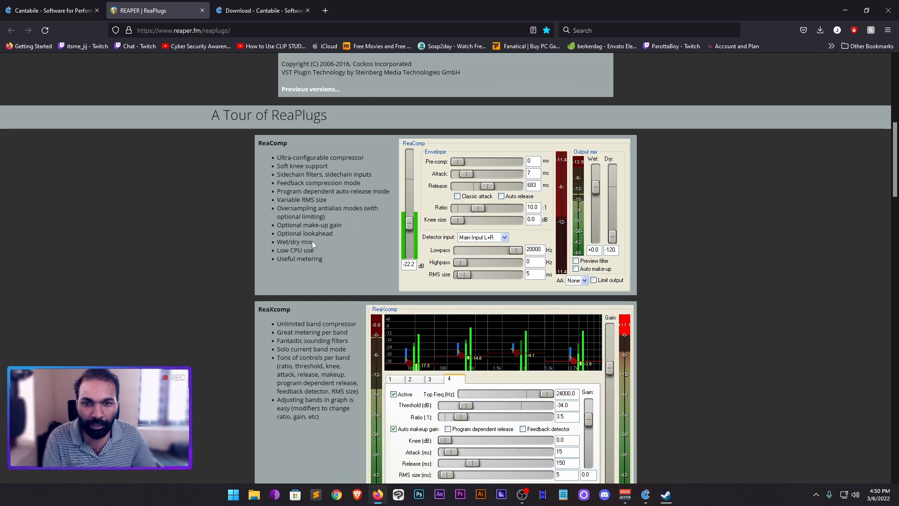
pyautogui.scroll(-4, 375, 252)
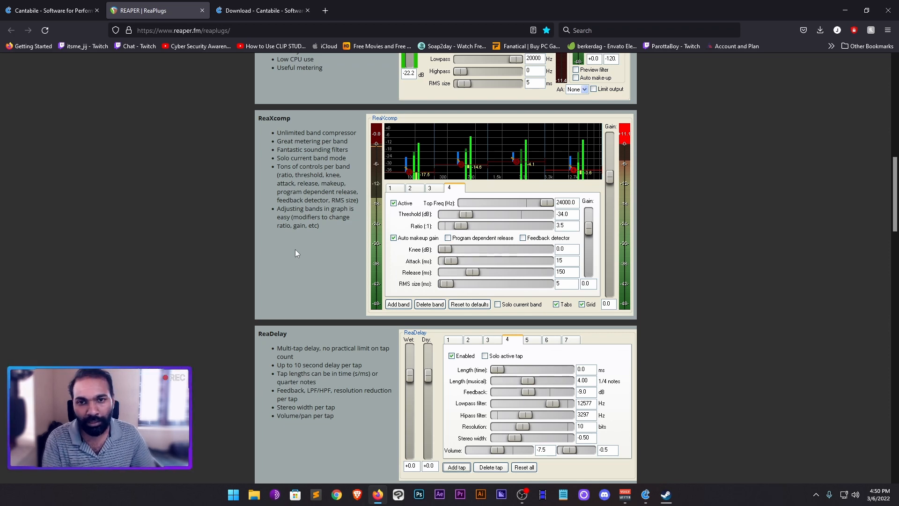
pyautogui.scroll(-8, 296, 252)
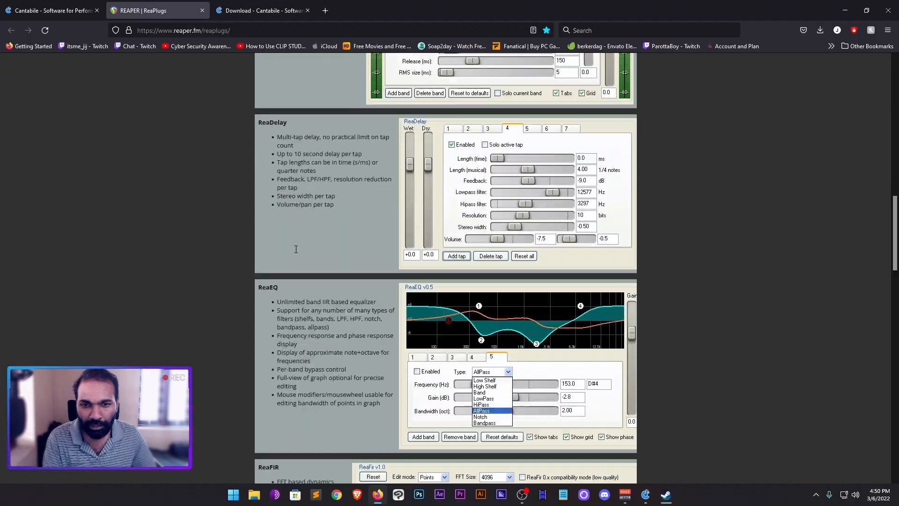
pyautogui.scroll(-9, 296, 251)
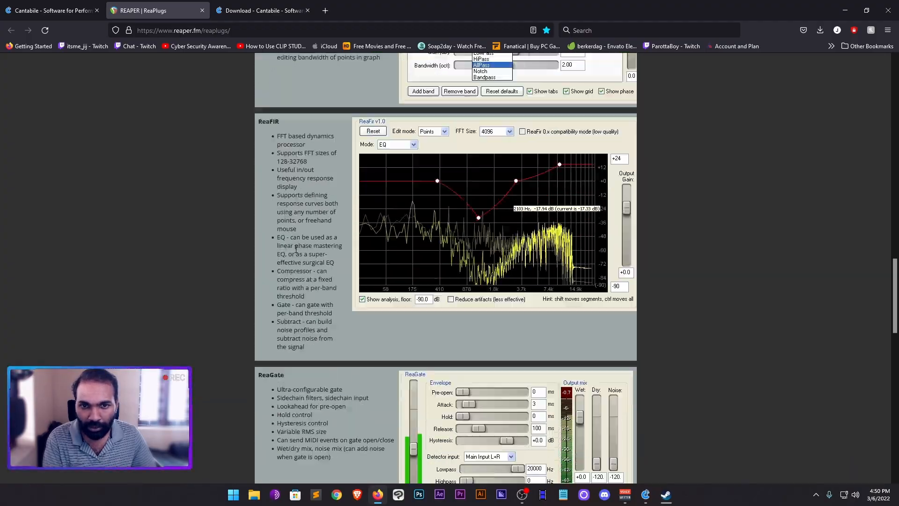
pyautogui.scroll(-13, 295, 249)
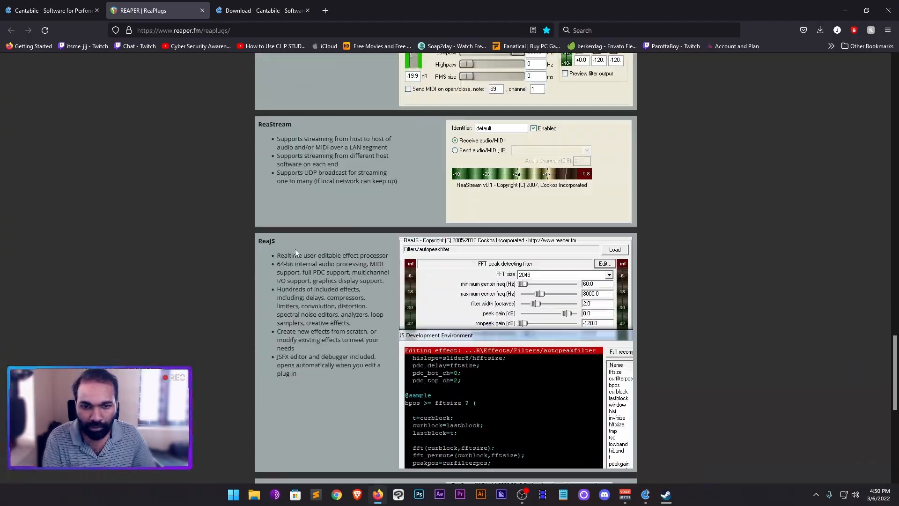
pyautogui.scroll(20, 294, 248)
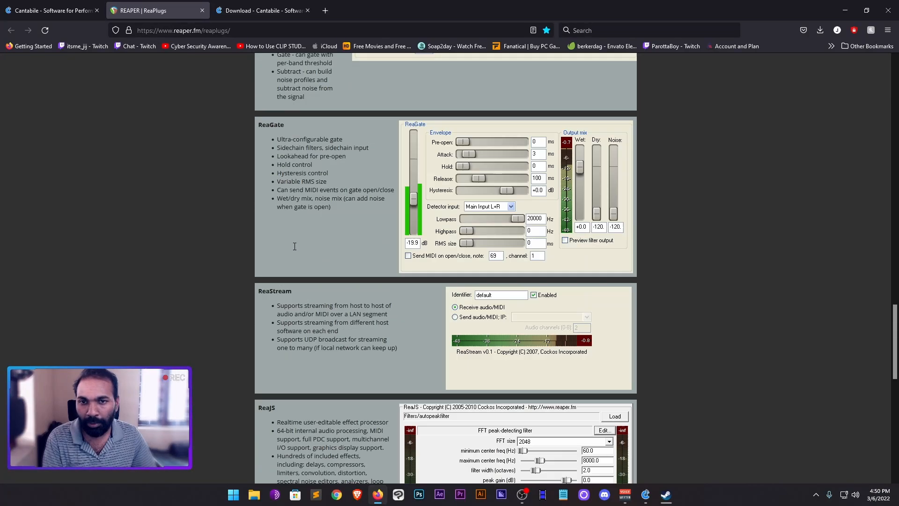
pyautogui.scroll(14, 294, 247)
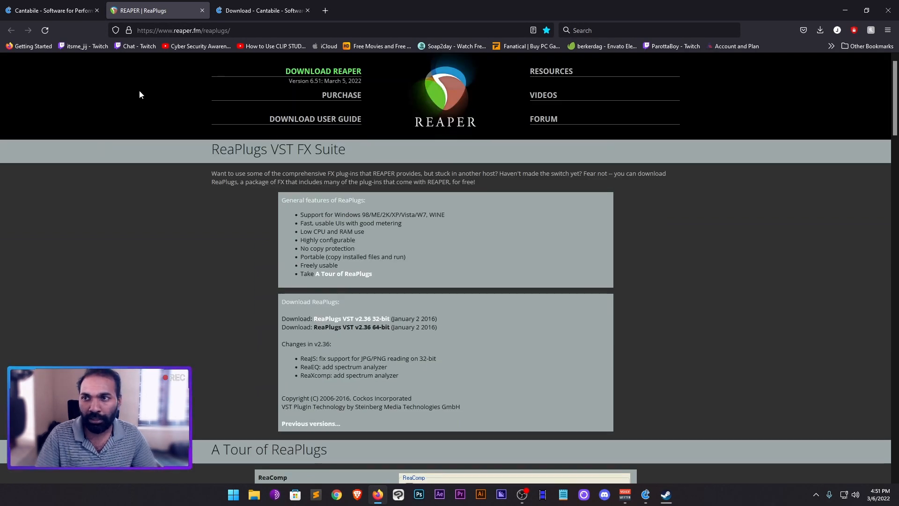
# Step: Return to the Cantabile home page and review its download and free version sections
pyautogui.click(47, 10)
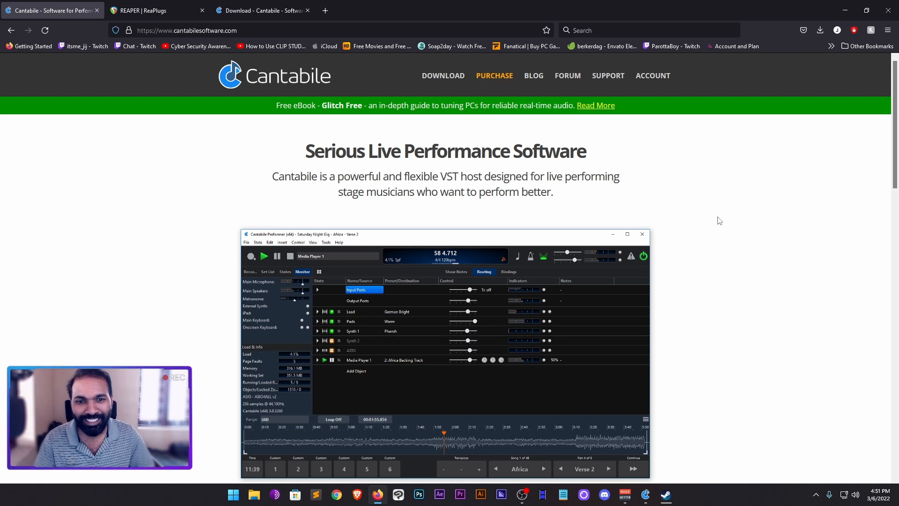
pyautogui.scroll(-4, 720, 221)
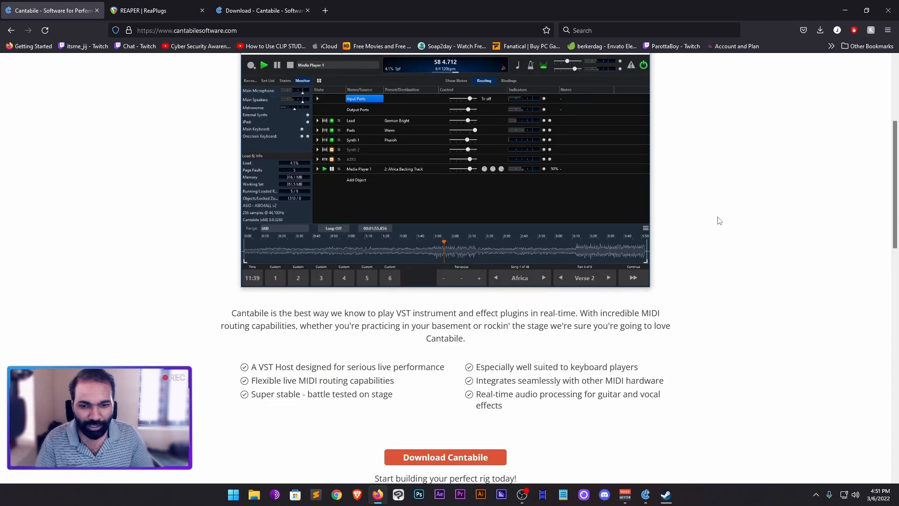
pyautogui.scroll(-3, 720, 220)
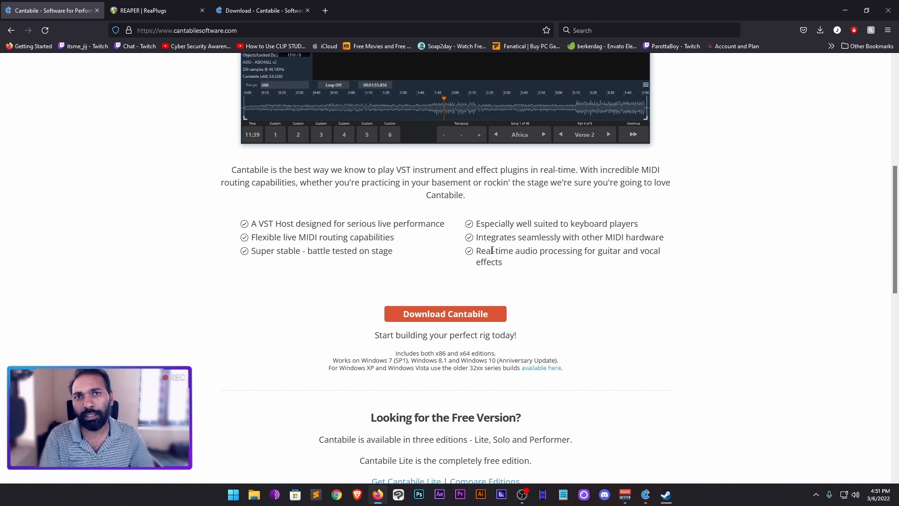
pyautogui.scroll(-3, 492, 251)
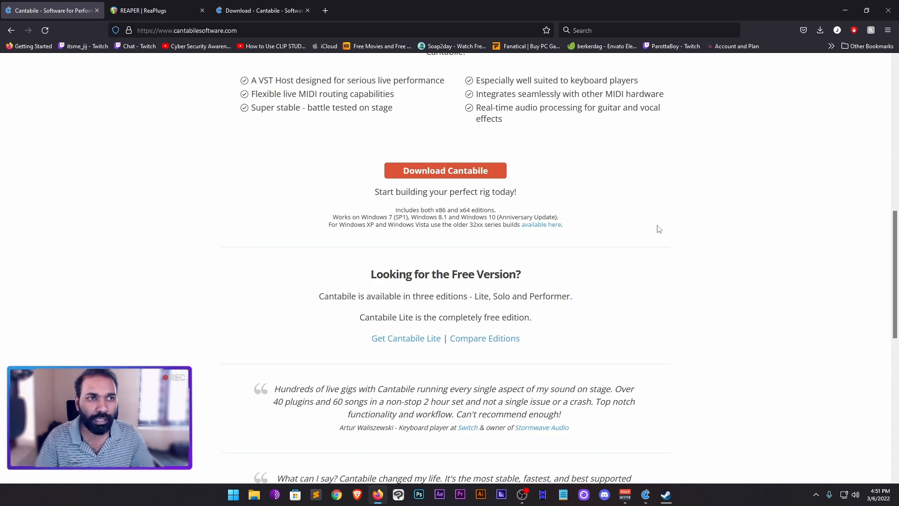
# Step: Minimize the browser, switch to Cantabile Lite, and inspect the plugin chain and the Main Microphone route into reafir_standalone 1
pyautogui.click(844, 10)
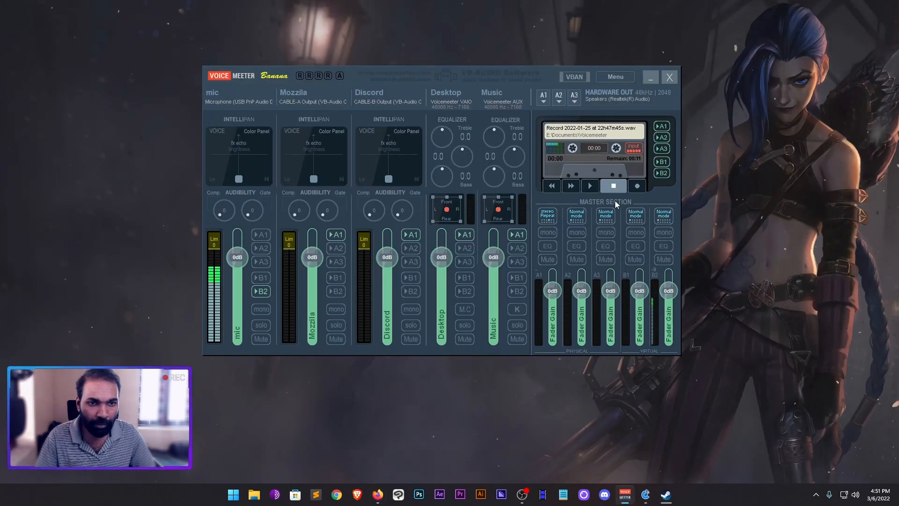
pyautogui.click(645, 495)
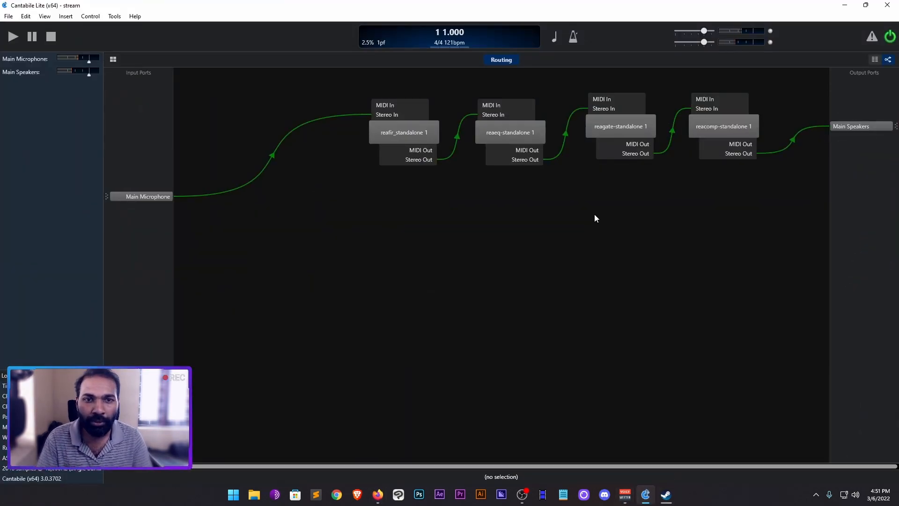
pyautogui.moveTo(754, 244); pyautogui.dragTo(387, 99)
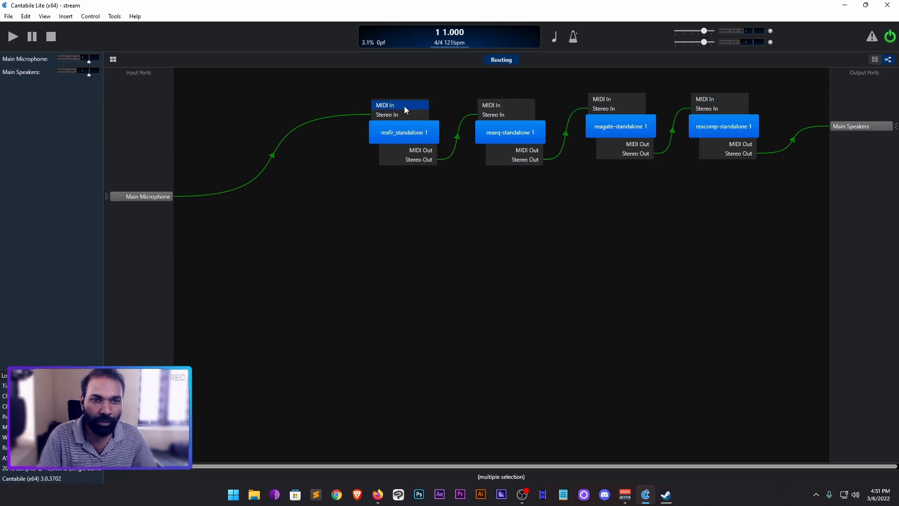
pyautogui.click(328, 158)
pyautogui.click(348, 117)
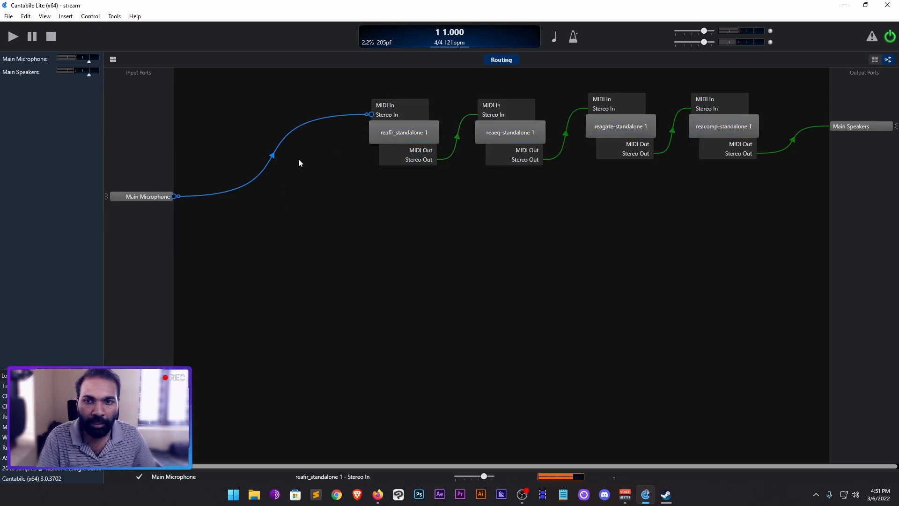
pyautogui.click(370, 113)
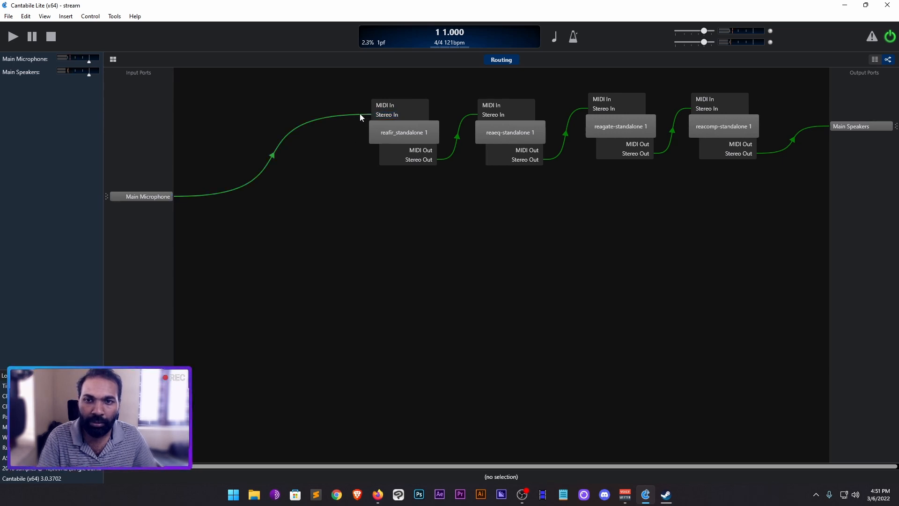
# Step: Delete the Main Microphone route into reafir_standalone 1 and the reacomp-standalone 1 route into Main Speakers
pyautogui.click(359, 114)
pyautogui.press('Delete')
pyautogui.click(797, 143)
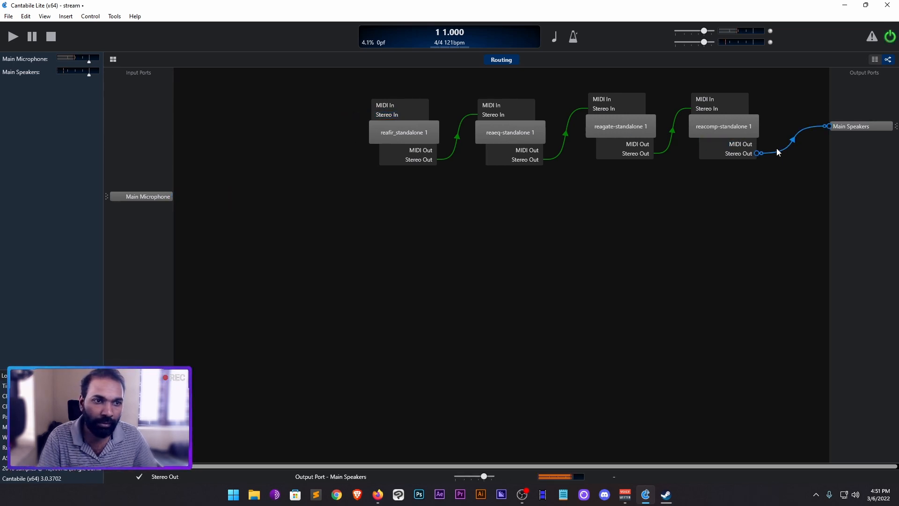
pyautogui.press('Delete')
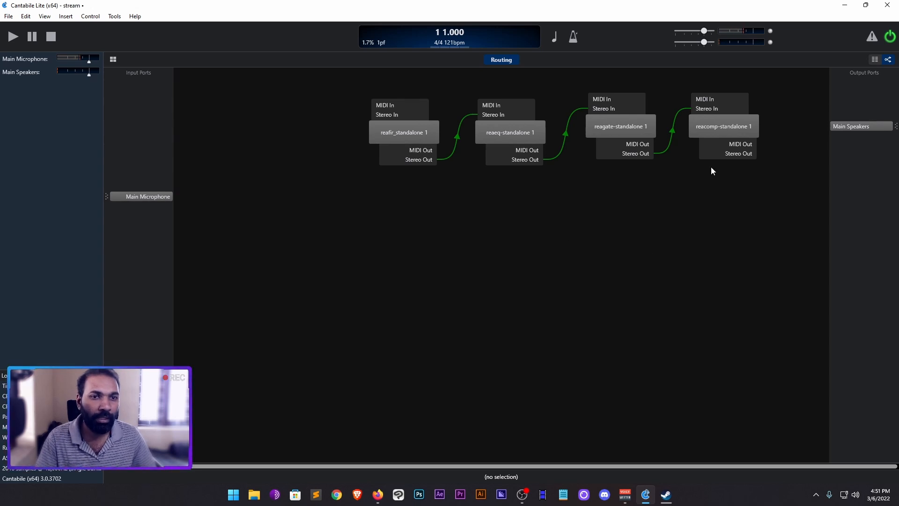
pyautogui.moveTo(784, 97); pyautogui.dragTo(357, 230)
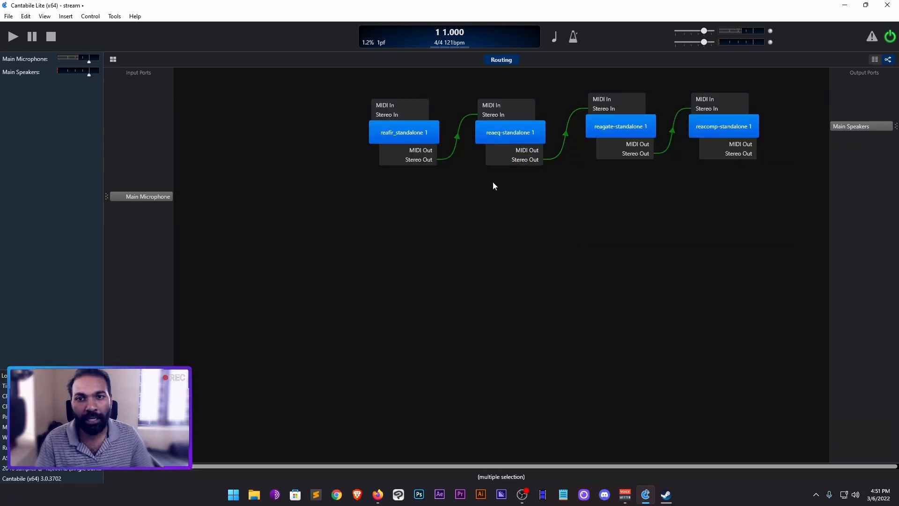
pyautogui.doubleClick(400, 189)
pyautogui.click(363, 233)
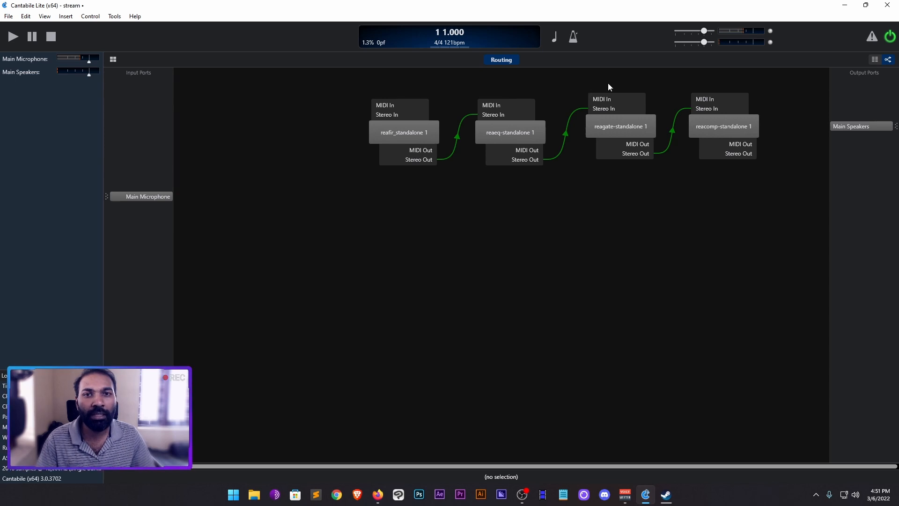
# Step: Compare the routing table view with the wiring view, ending in the wiring view
pyautogui.click(875, 60)
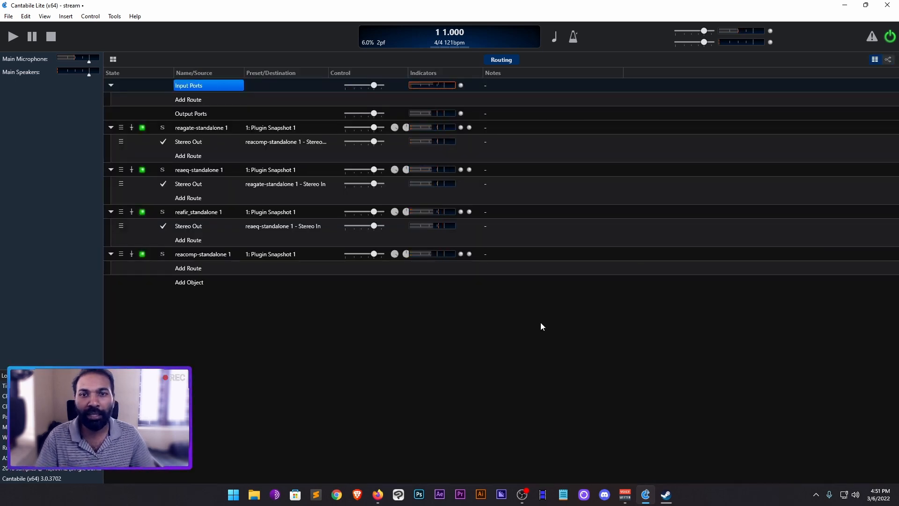
pyautogui.click(889, 60)
pyautogui.click(875, 61)
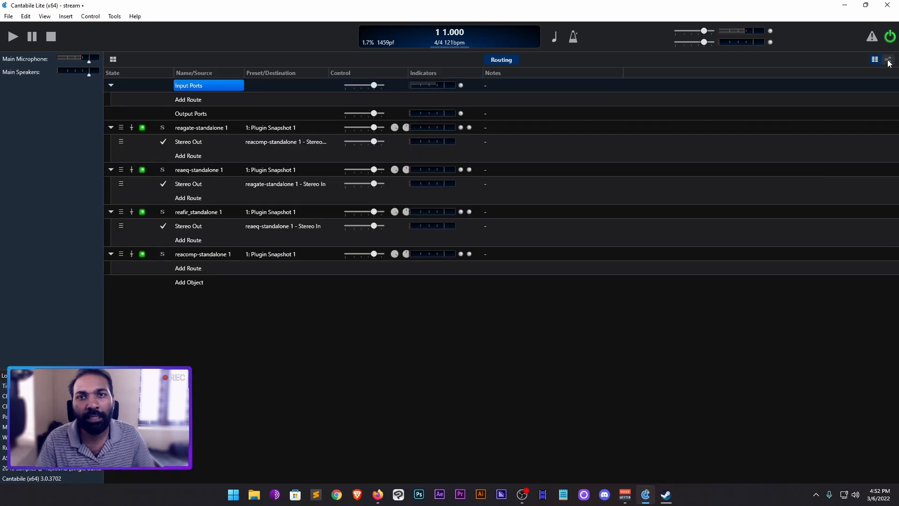
pyautogui.click(888, 61)
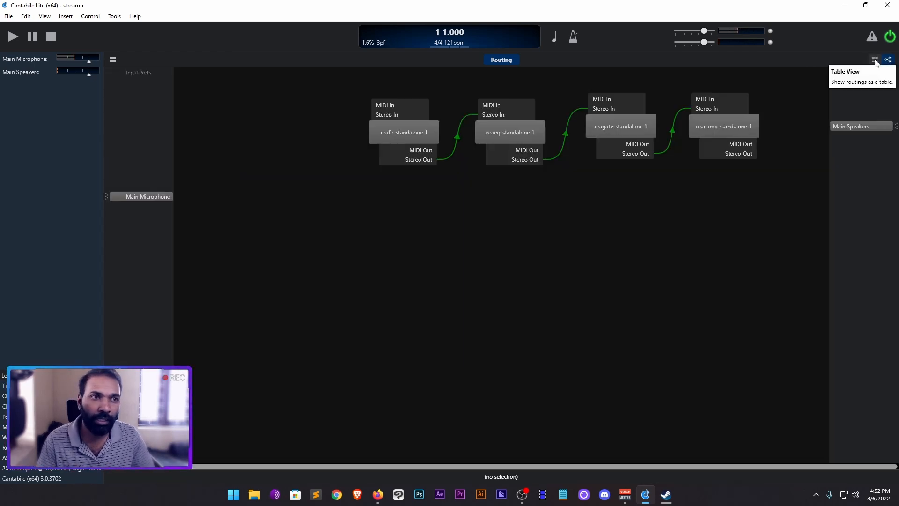
pyautogui.click(875, 60)
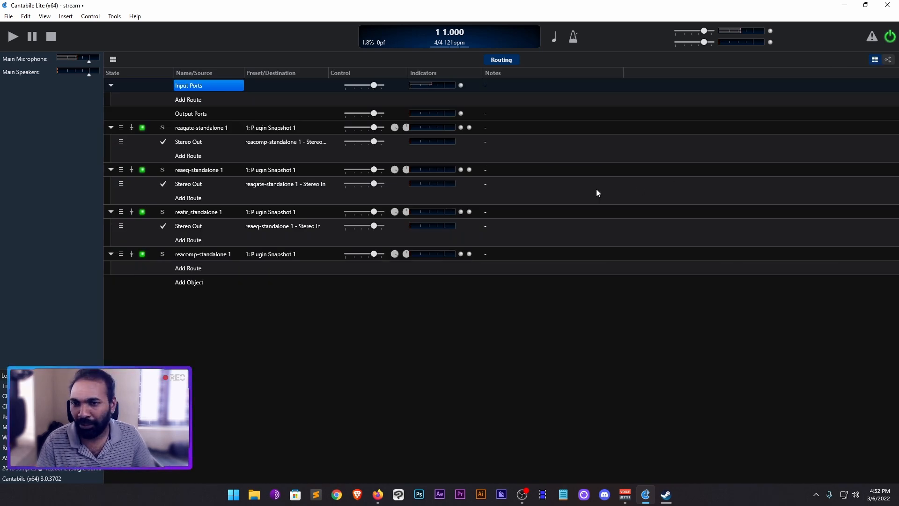
pyautogui.click(890, 60)
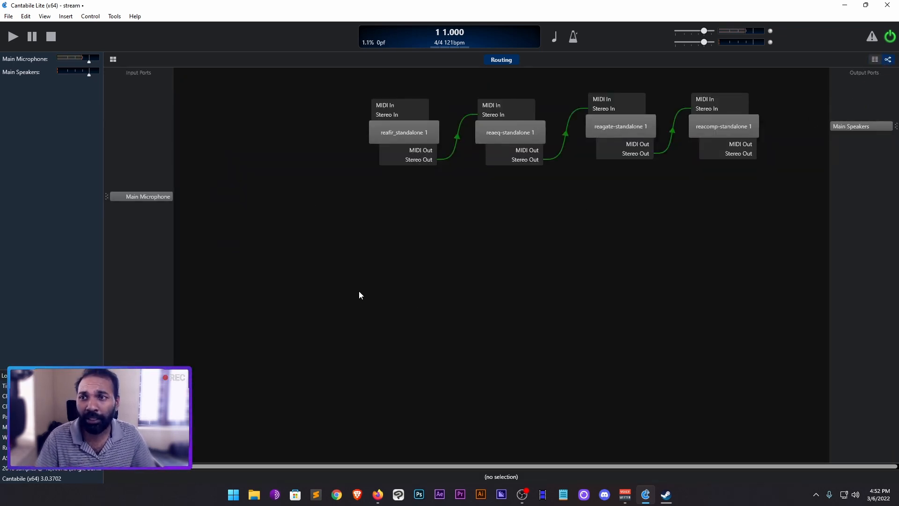
# Step: Open the audio engine options and review the available audio drivers, keeping ASIO - Voicemeeter Insert Virtual ASIO
pyautogui.click(90, 16)
pyautogui.moveTo(115, 19)
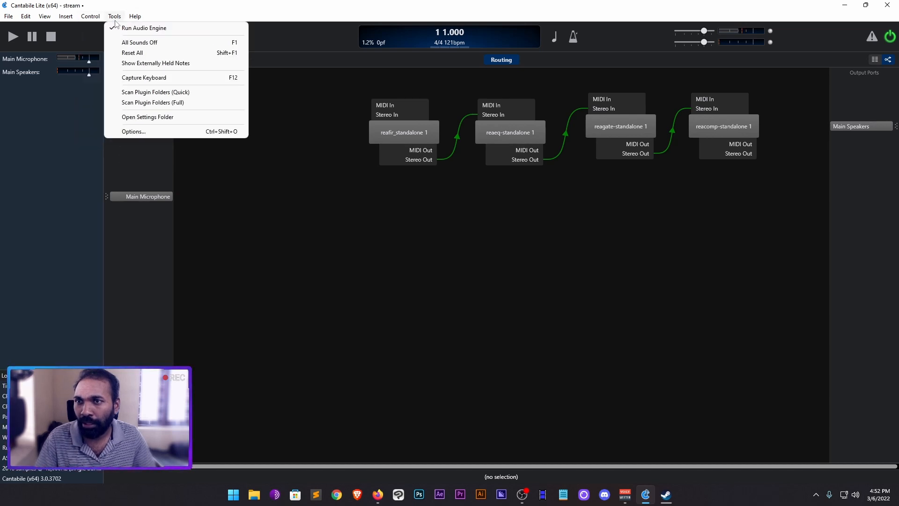
pyautogui.click(171, 132)
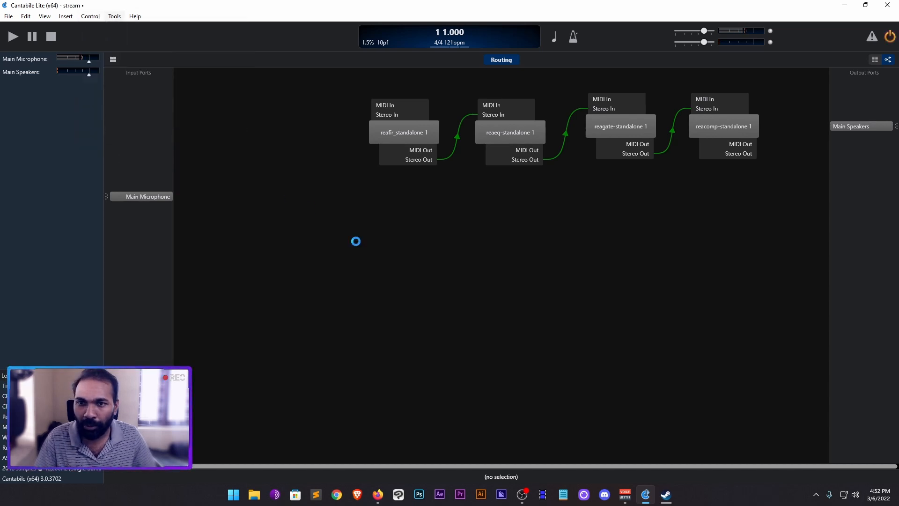
pyautogui.moveTo(385, 41); pyautogui.dragTo(309, 95)
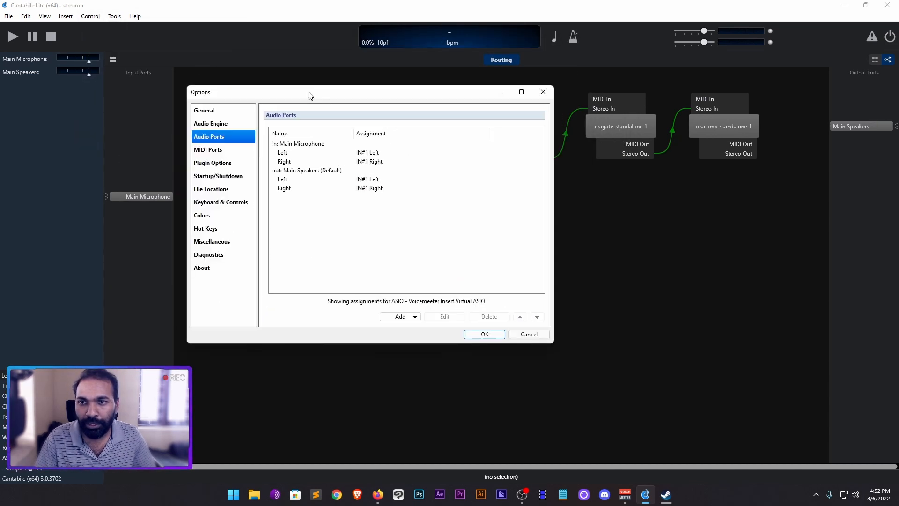
pyautogui.click(222, 124)
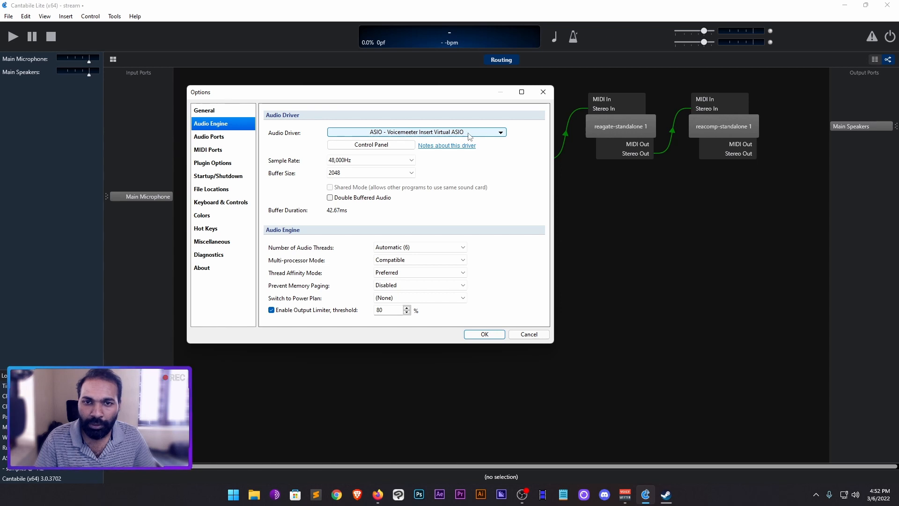
pyautogui.click(442, 133)
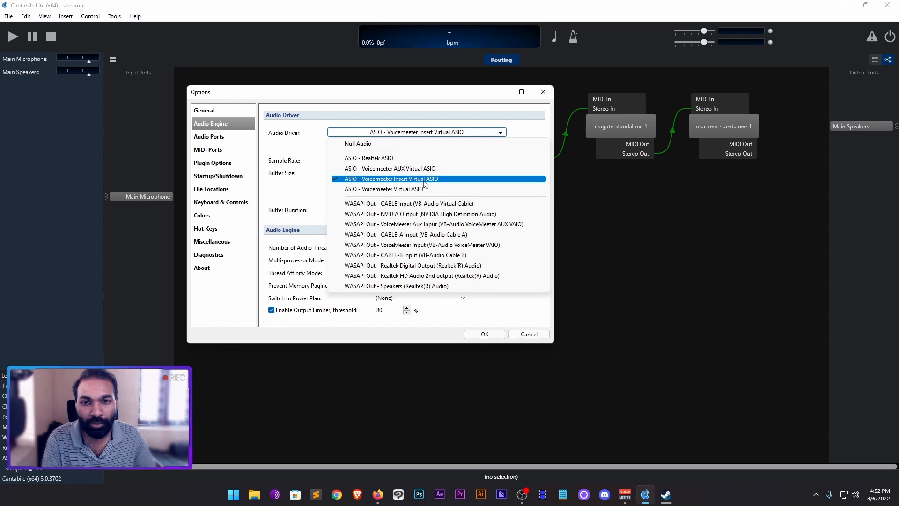
pyautogui.click(533, 131)
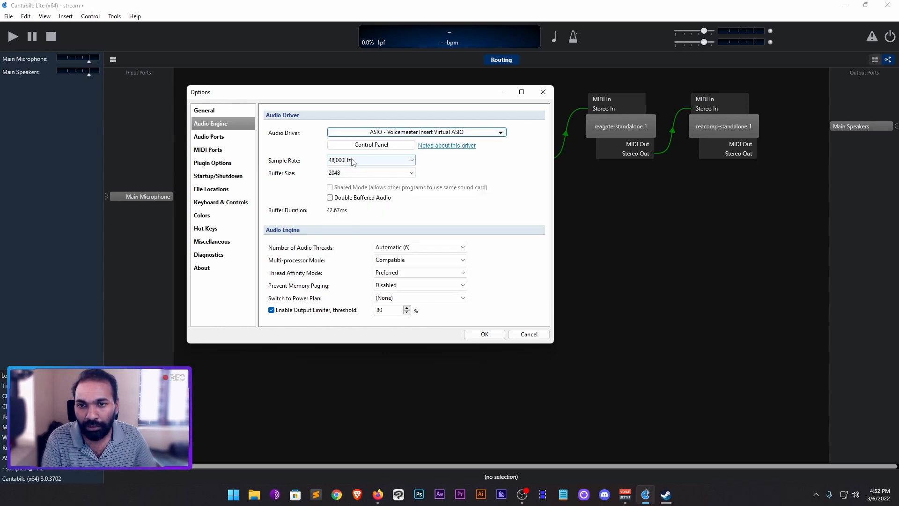
# Step: Switch to Voicemeeter Banana, check the A1 main device's sample rate and buffer size in its system settings, and return to the Cantabile options
pyautogui.click(625, 494)
pyautogui.click(615, 76)
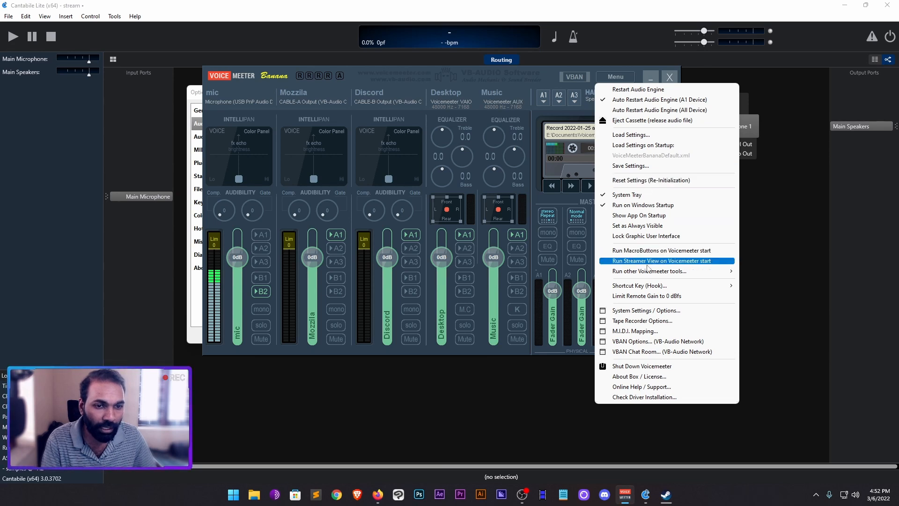
pyautogui.click(663, 310)
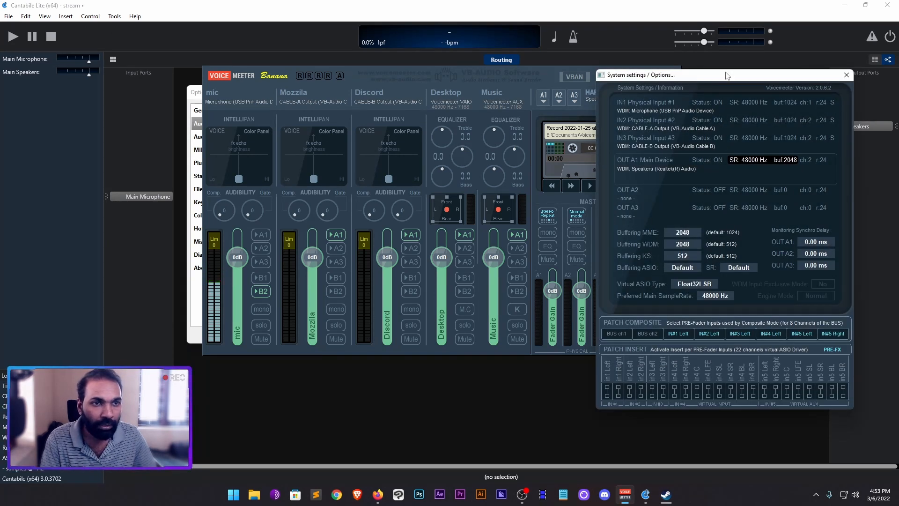
pyautogui.moveTo(725, 75); pyautogui.dragTo(538, 69)
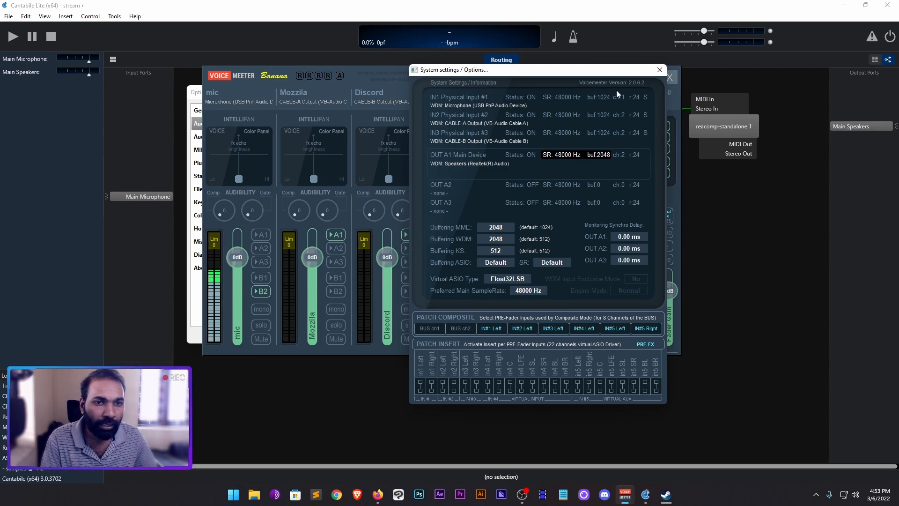
pyautogui.click(660, 70)
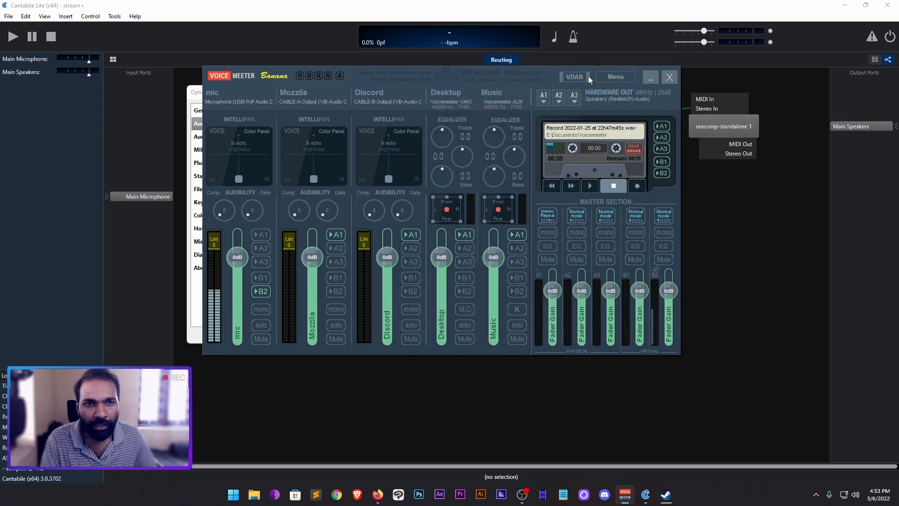
pyautogui.click(650, 78)
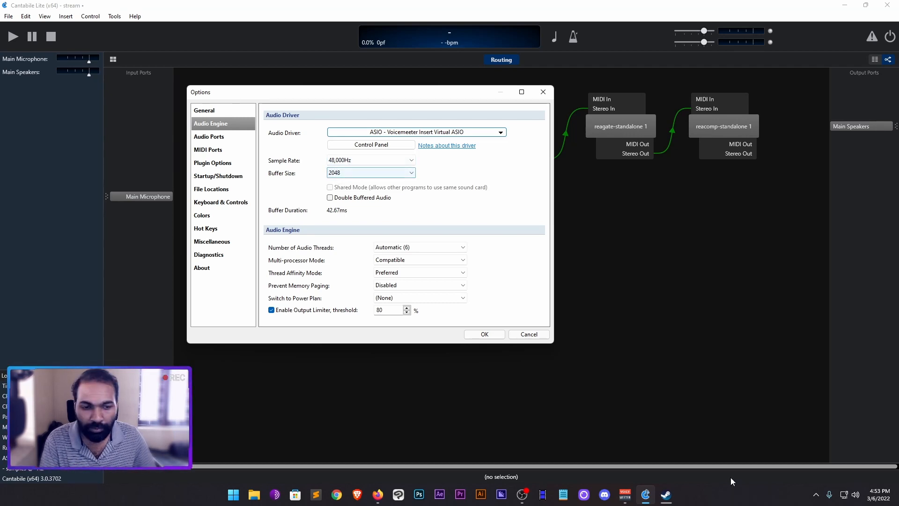
pyautogui.click(625, 495)
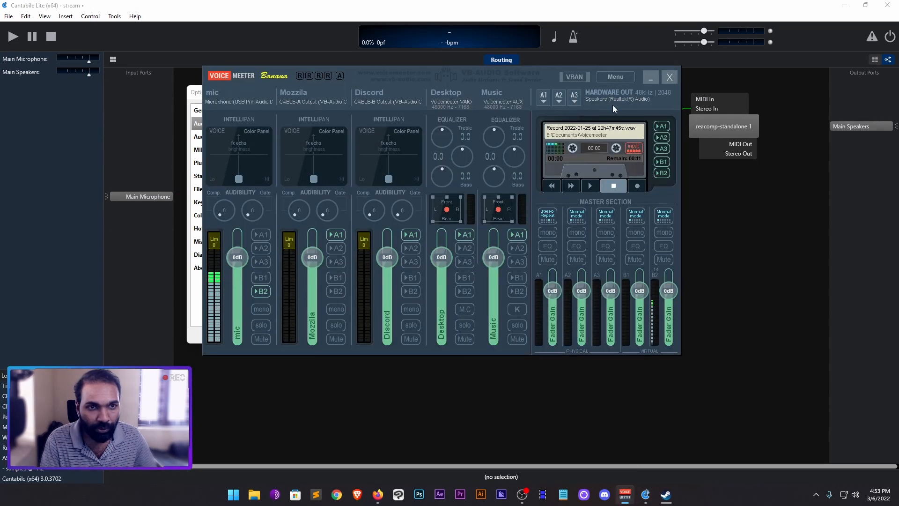
pyautogui.click(616, 76)
pyautogui.click(642, 310)
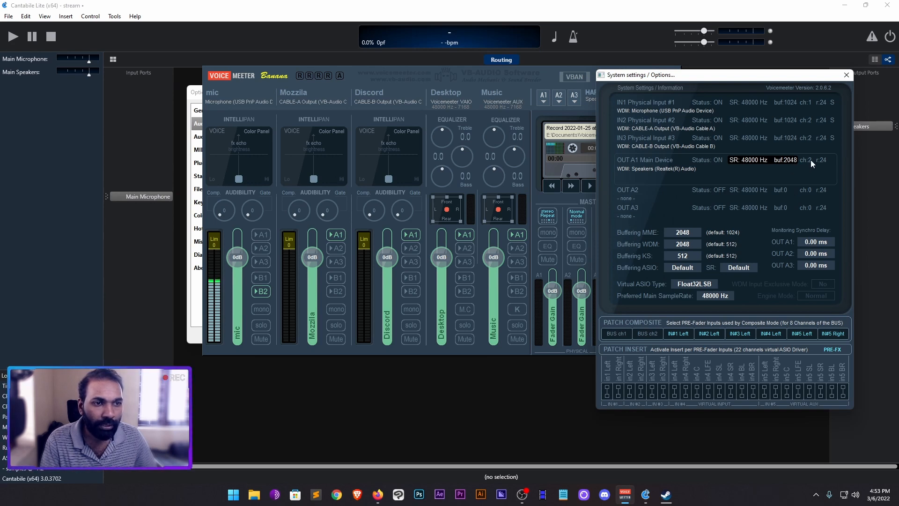
pyautogui.click(847, 75)
pyautogui.click(668, 78)
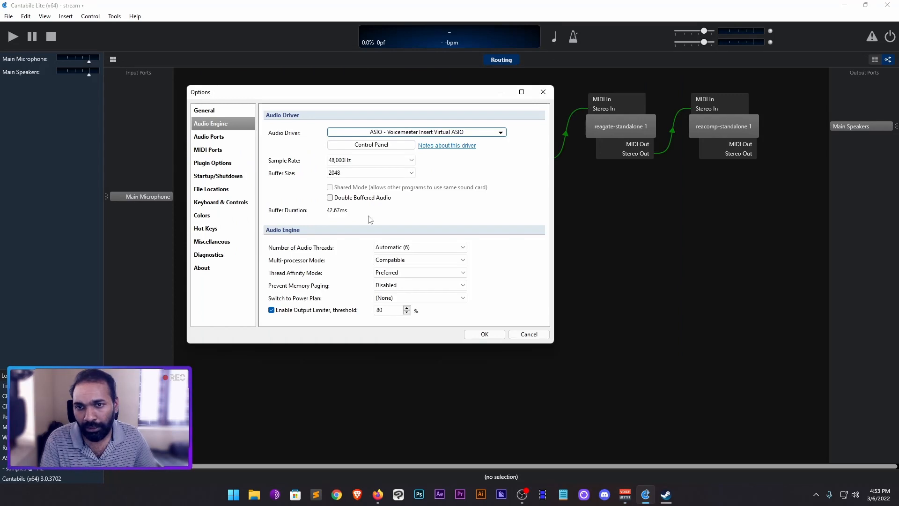
# Step: Review the audio ports, MIDI ports and plugin options, and view the folder browser for adding a VST plugin folder
pyautogui.click(208, 137)
pyautogui.click(211, 151)
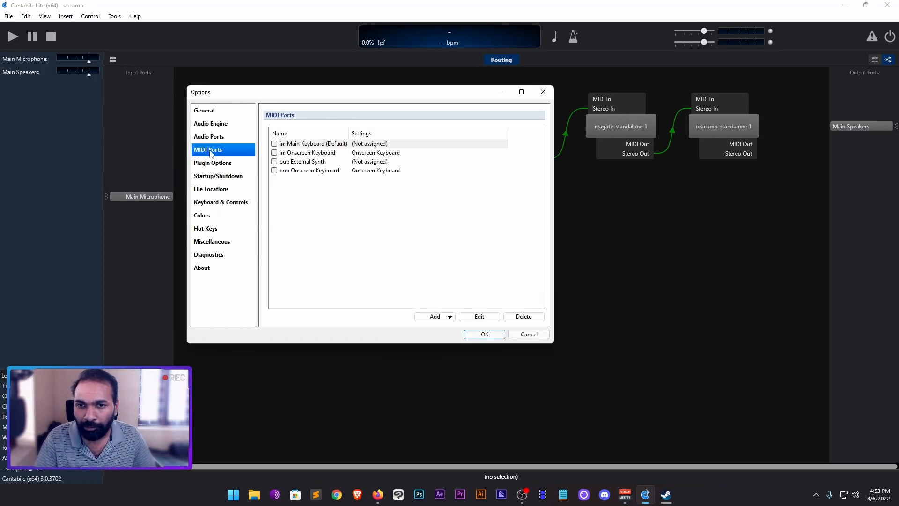
pyautogui.click(218, 166)
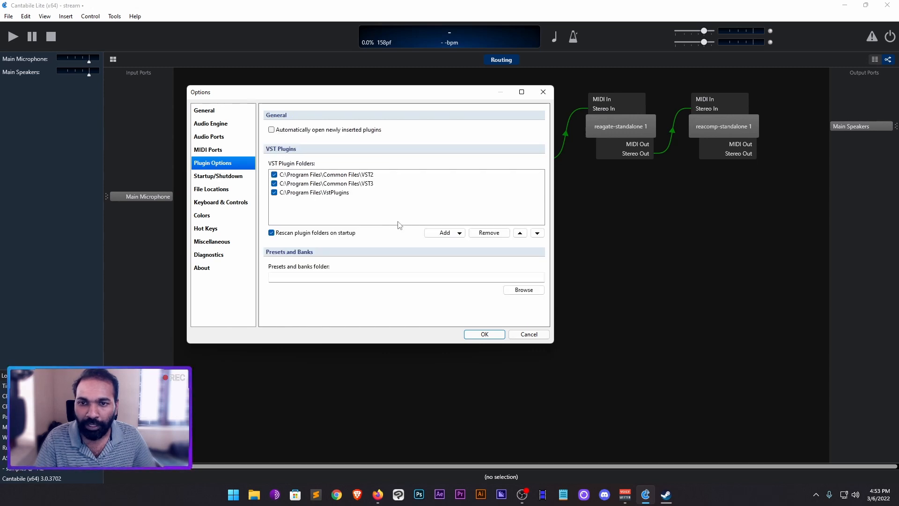
pyautogui.click(441, 237)
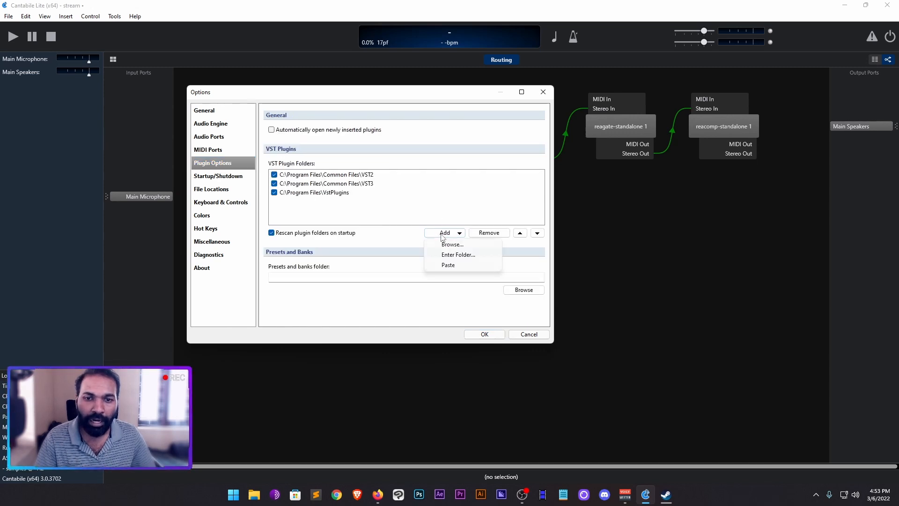
pyautogui.click(469, 244)
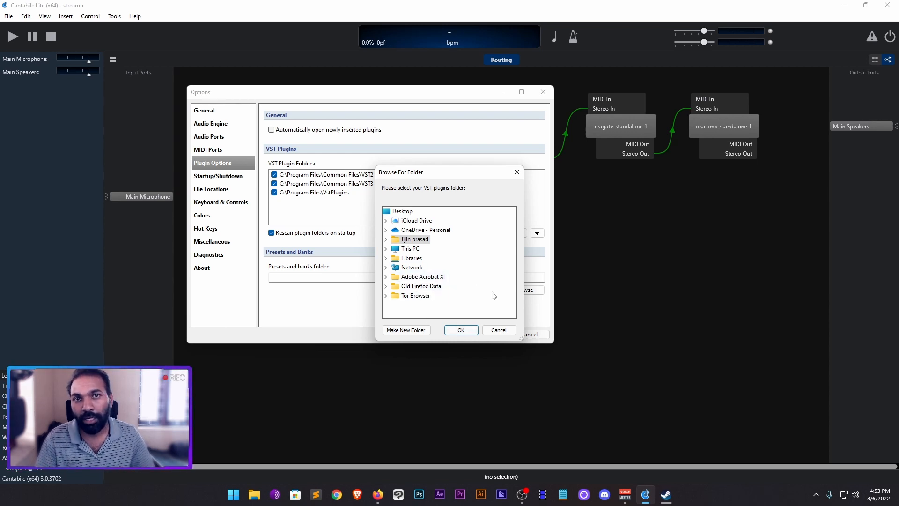
pyautogui.click(499, 330)
# Step: Inspect the VST2, VST3 and VstPlugins folder entries, and close the options without saving
pyautogui.click(348, 176)
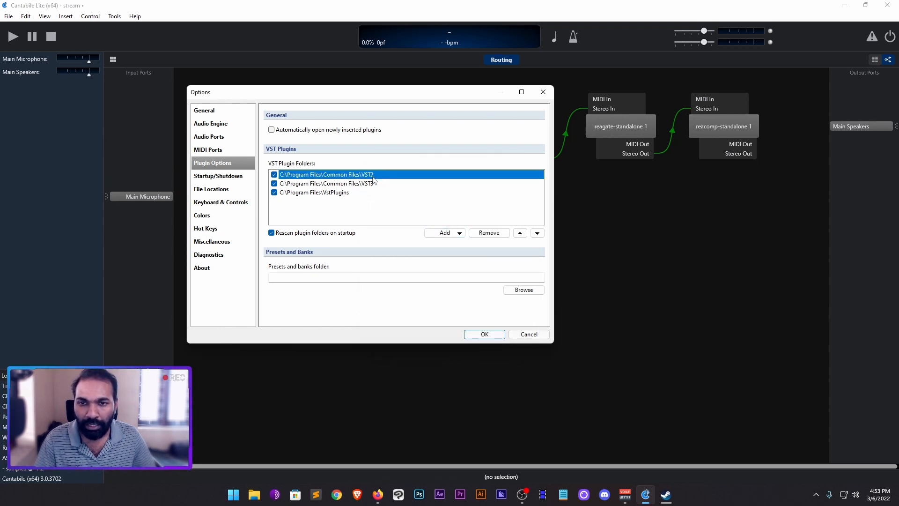
pyautogui.click(375, 184)
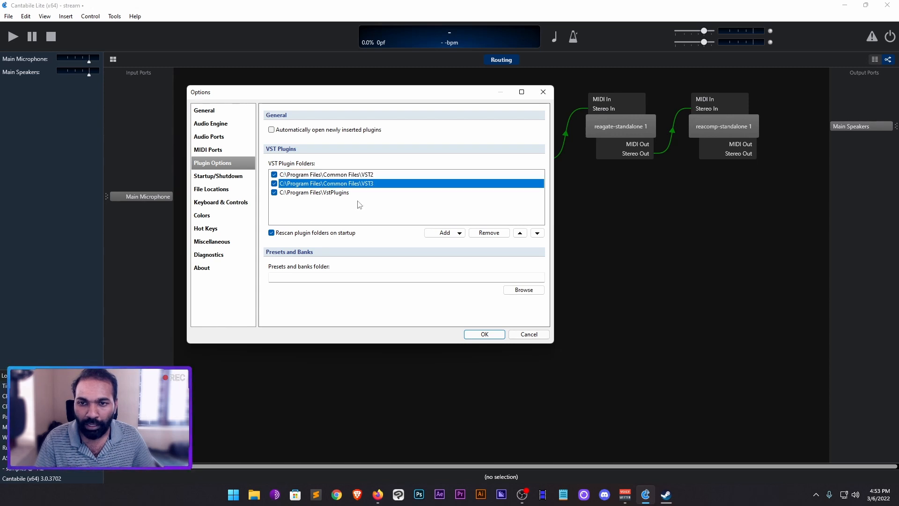
pyautogui.click(346, 195)
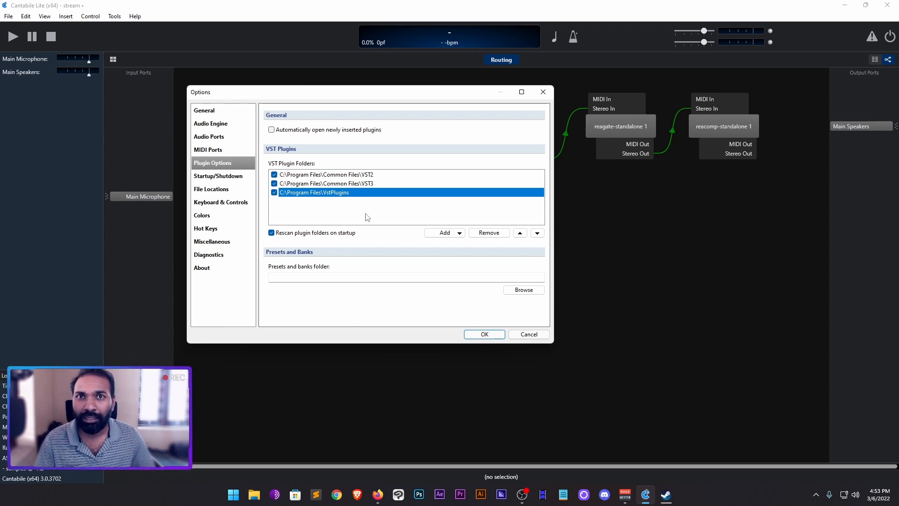
pyautogui.click(511, 334)
# Step: Show the insert choices for a new plugin in an empty spot near the Main Microphone port
pyautogui.click(420, 267)
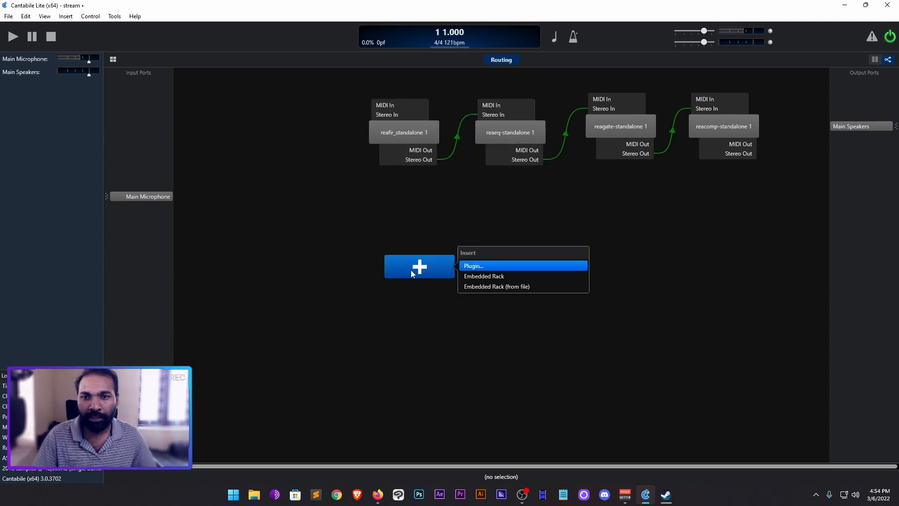
pyautogui.click(270, 235)
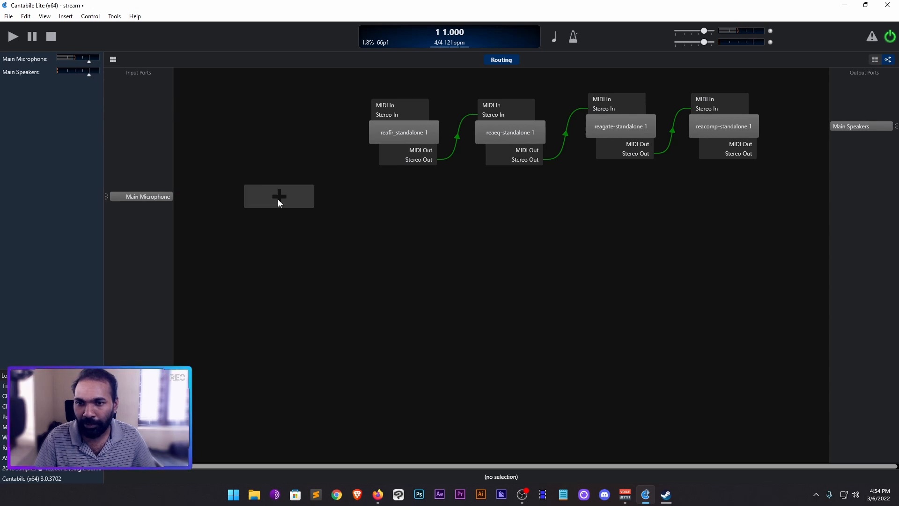
pyautogui.click(278, 202)
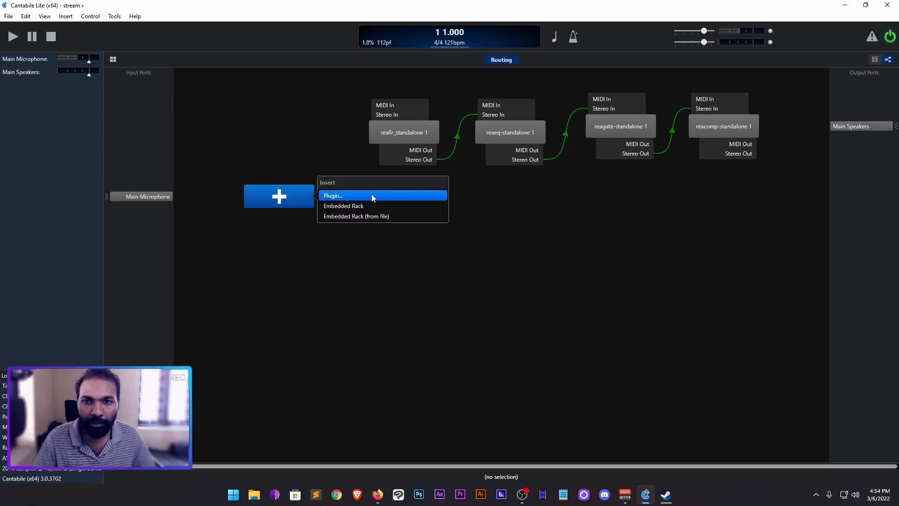
# Step: Disconnect reafir_standalone 1 from reaeq-standalone 1, and place it closer to the Main Microphone with its plugin window open
pyautogui.click(457, 140)
pyautogui.press('Delete')
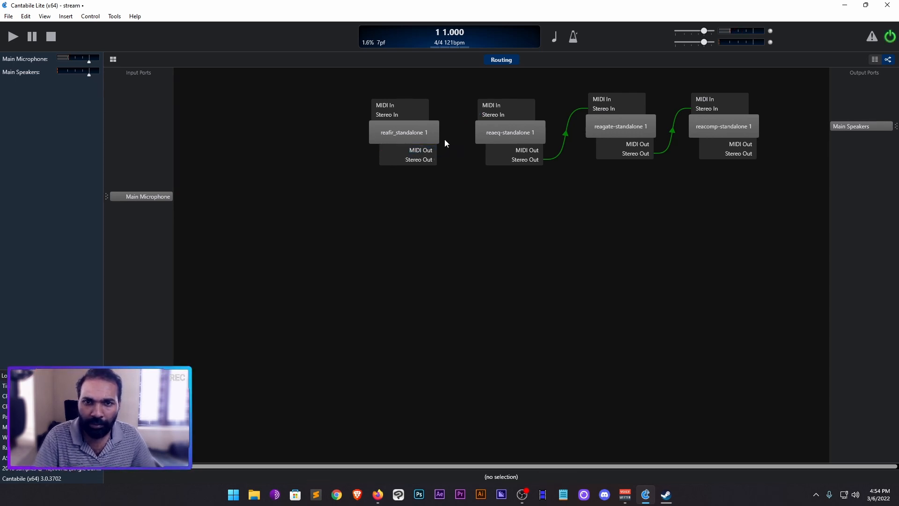
pyautogui.moveTo(398, 134); pyautogui.dragTo(307, 170)
pyautogui.doubleClick(311, 167)
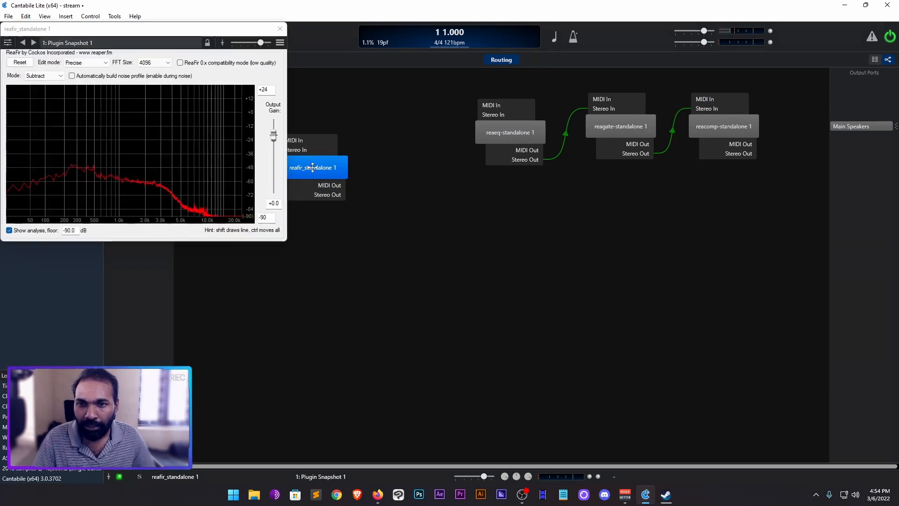
# Step: Connect the Main Microphone port to the stereo input of reafir_standalone 1, and reopen the plugin window in the empty area below the plugins
pyautogui.moveTo(187, 29); pyautogui.dragTo(557, 203)
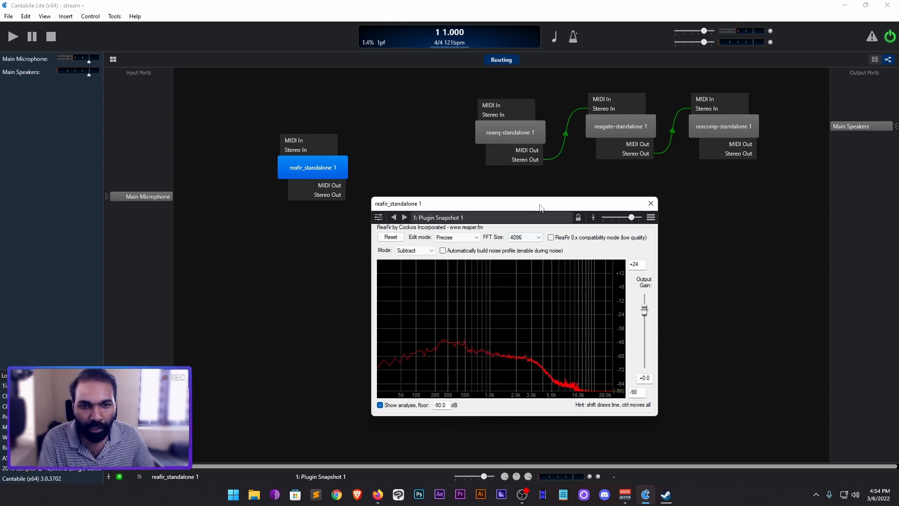
pyautogui.moveTo(540, 207); pyautogui.dragTo(527, 197)
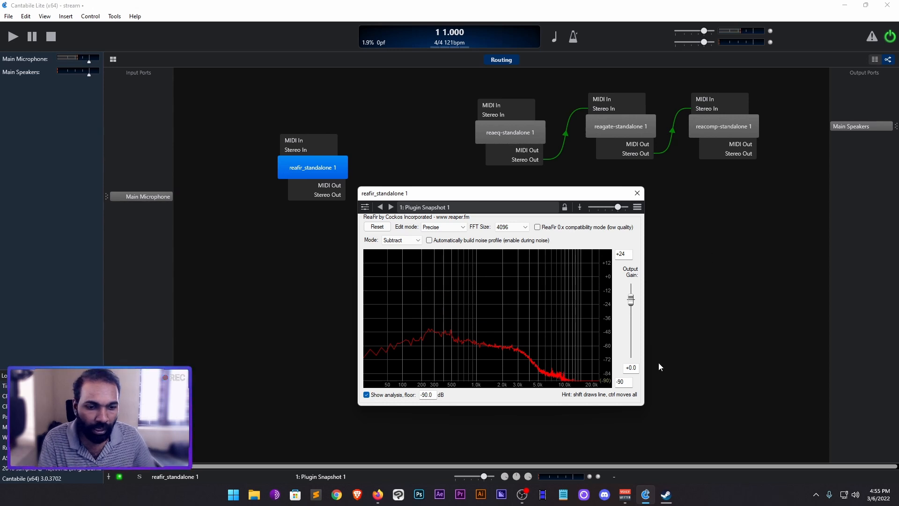
pyautogui.click(637, 193)
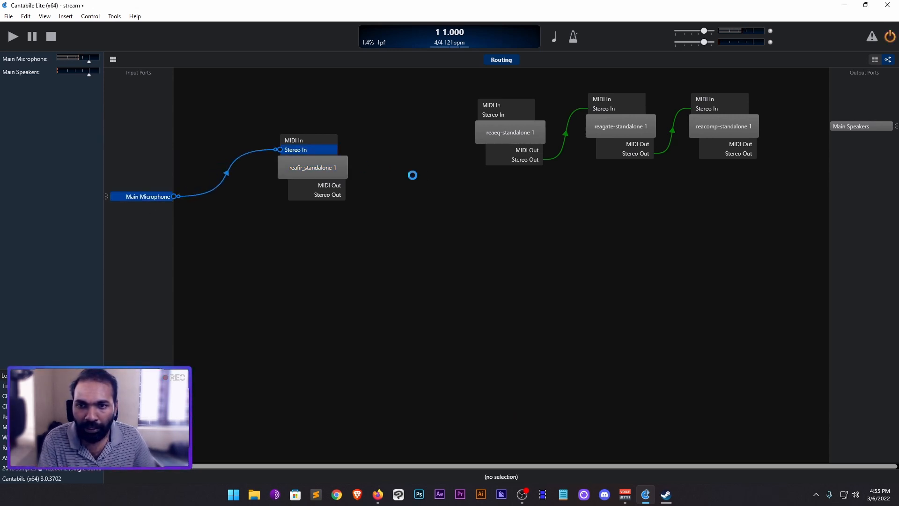
pyautogui.doubleClick(330, 166)
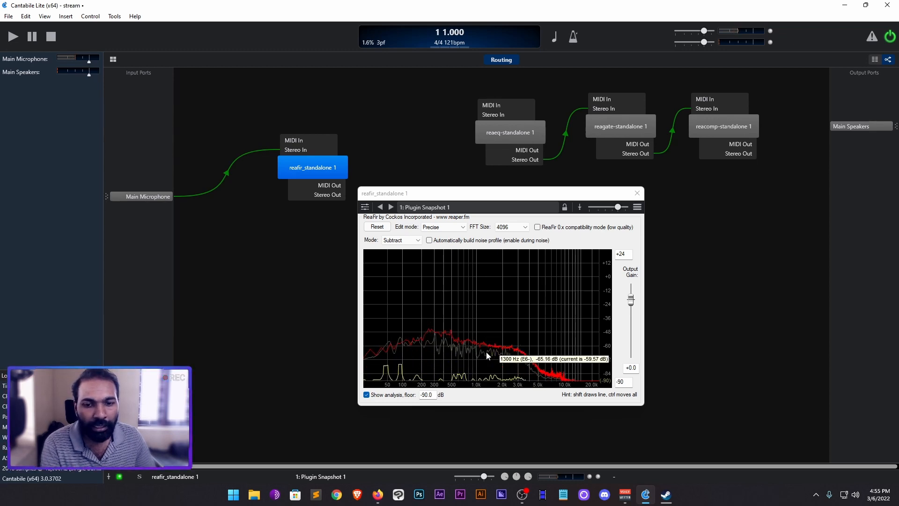
# Step: Switch to Voicemeeter Banana and check the mic channel's level meter and output assignment
pyautogui.click(625, 495)
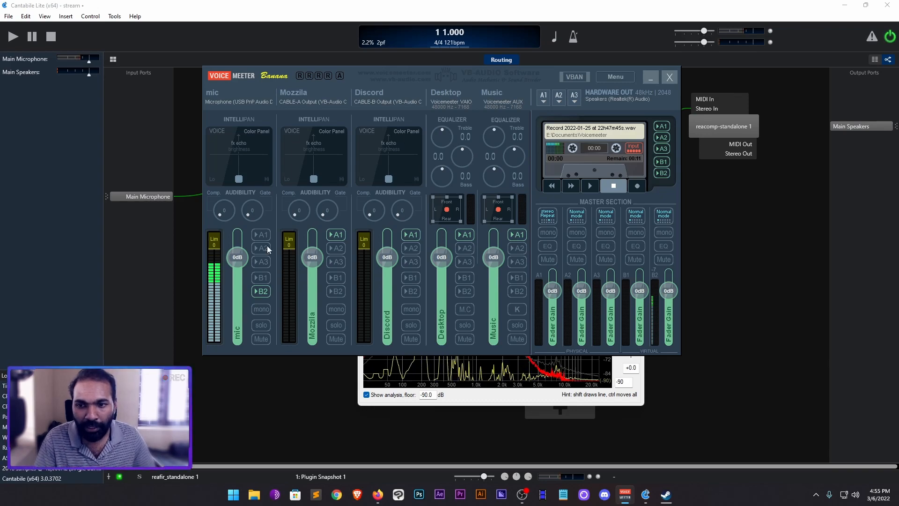
pyautogui.moveTo(496, 74); pyautogui.dragTo(565, 27)
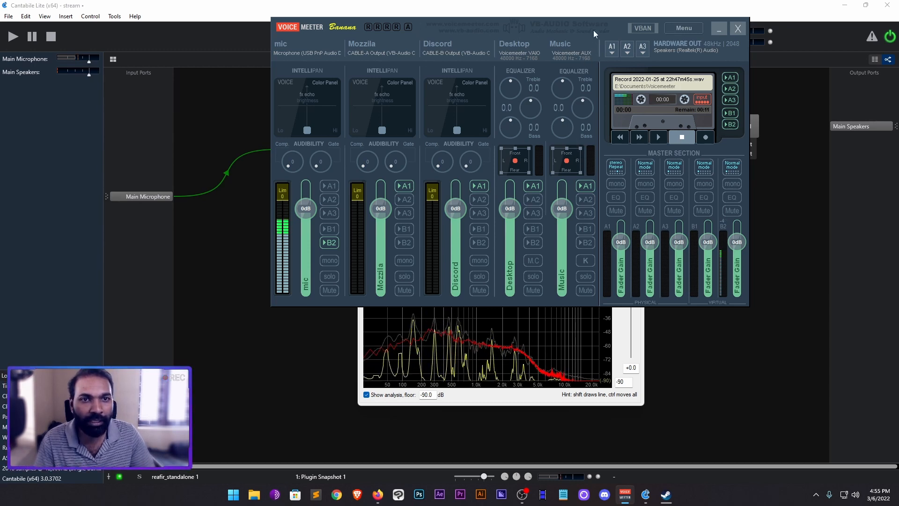
pyautogui.click(719, 29)
pyautogui.click(625, 495)
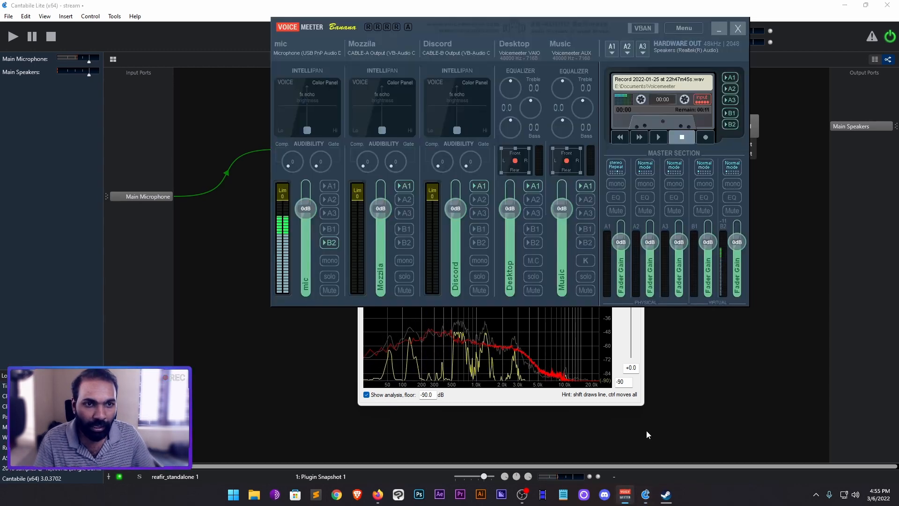
# Step: Activate the in1 Left and in1 Right patch inserts in Voicemeeter's system settings, and close the settings and mixer windows
pyautogui.click(684, 29)
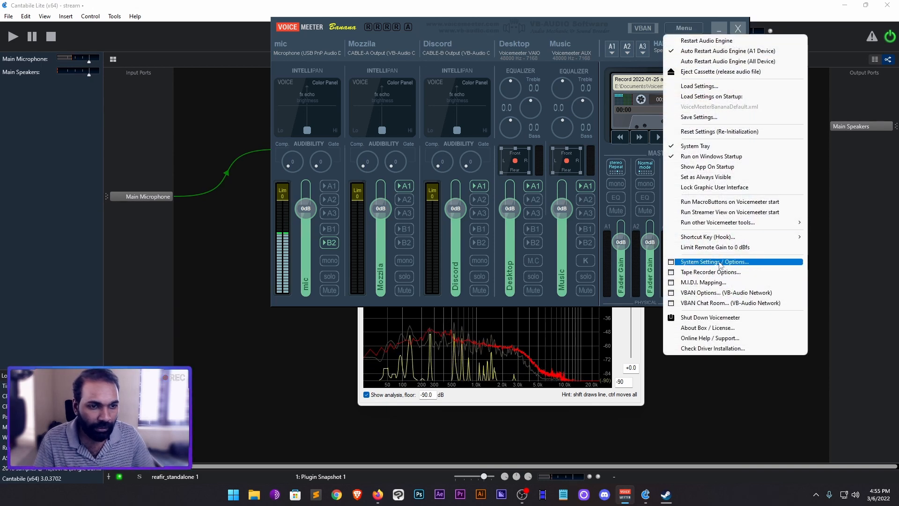
pyautogui.click(743, 262)
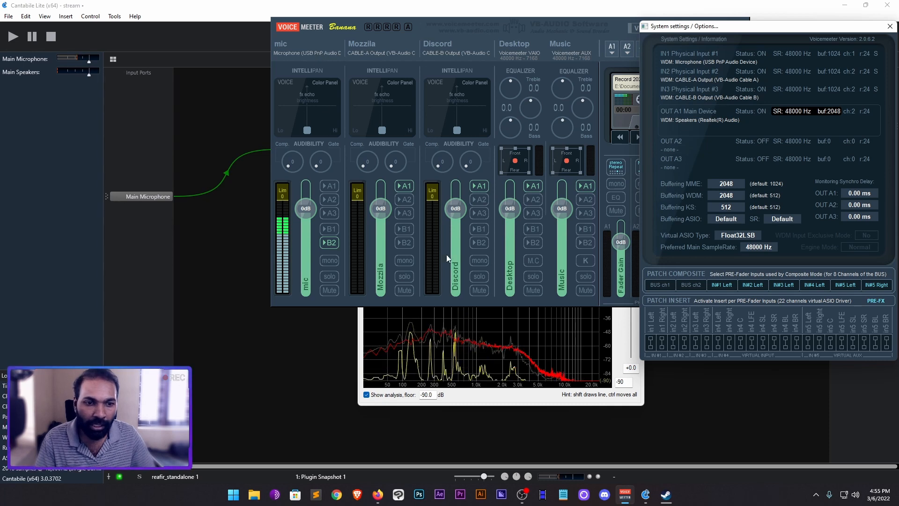
pyautogui.click(651, 346)
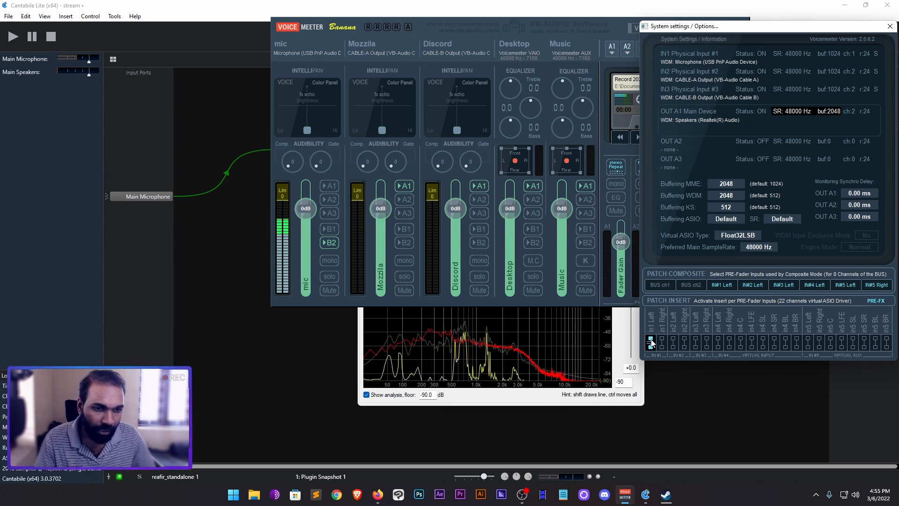
pyautogui.click(662, 342)
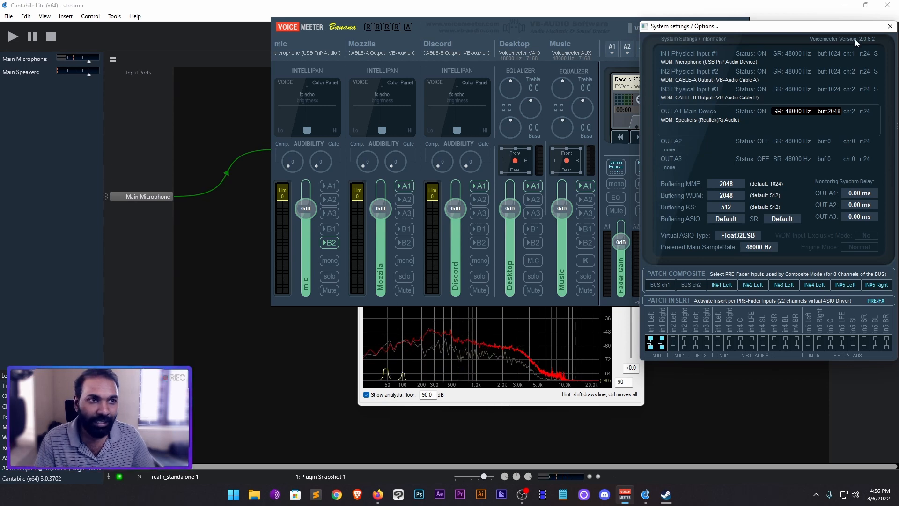
pyautogui.moveTo(869, 29); pyautogui.dragTo(807, 37)
pyautogui.click(829, 35)
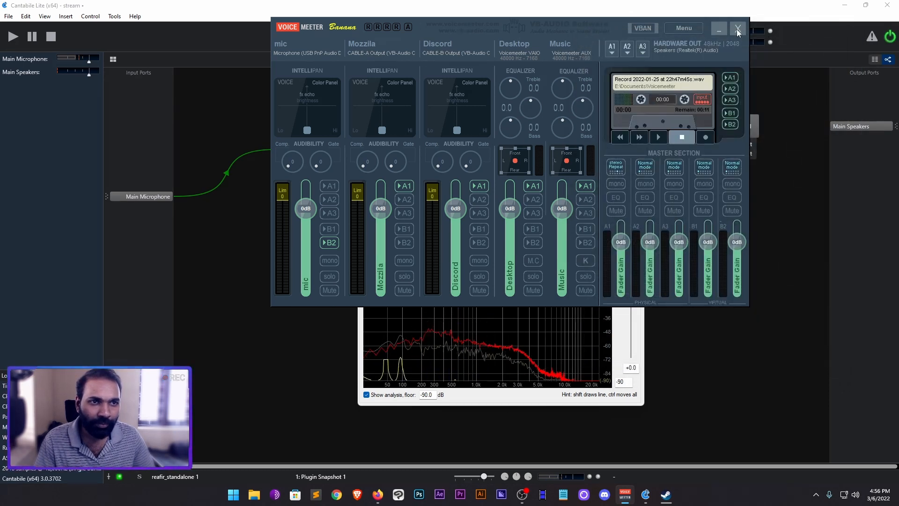
pyautogui.click(738, 29)
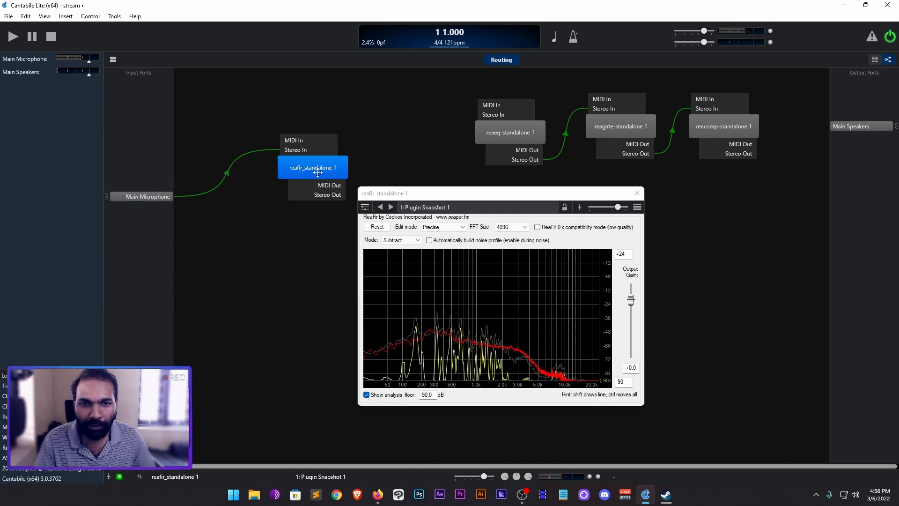
# Step: Connect the stereo output of reafir_standalone 1 directly to Main Speakers, with the Voicemeeter and plugin windows moved clear of the routing
pyautogui.moveTo(404, 195); pyautogui.dragTo(312, 255)
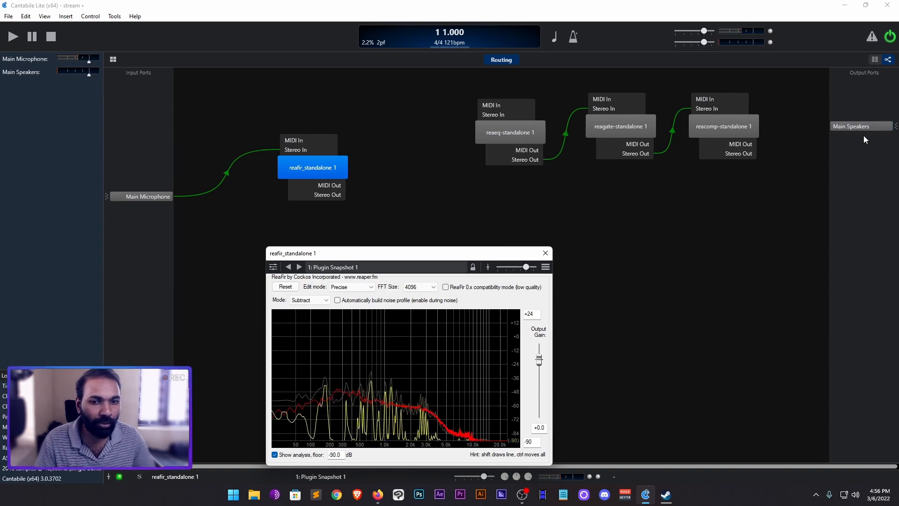
pyautogui.click(629, 499)
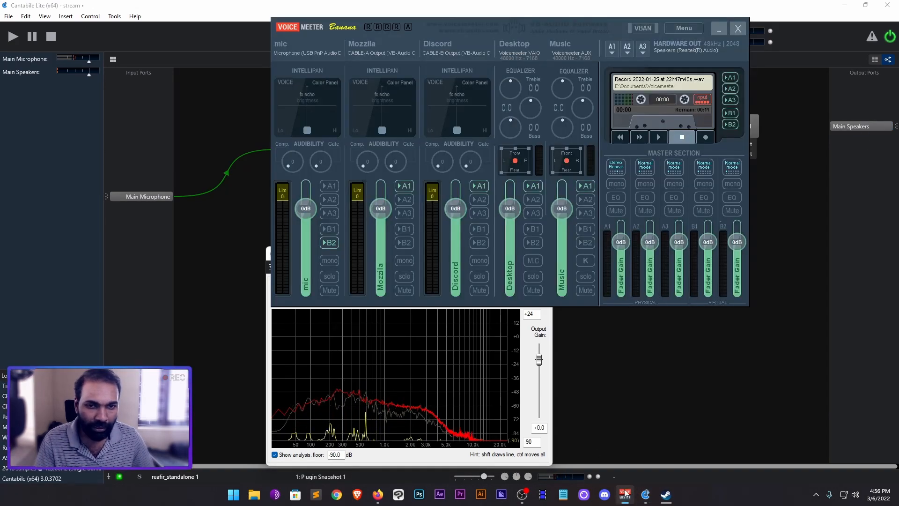
pyautogui.moveTo(518, 21); pyautogui.dragTo(459, 297)
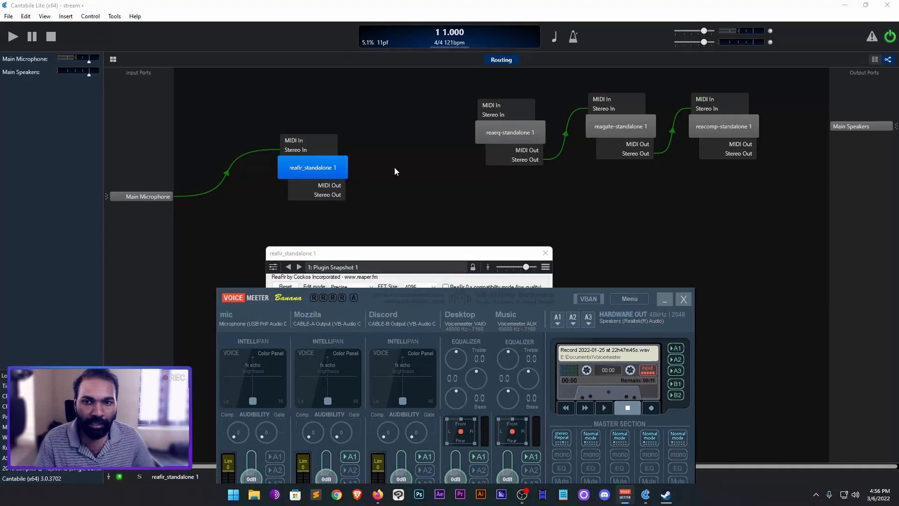
pyautogui.moveTo(341, 197); pyautogui.dragTo(839, 128)
pyautogui.click(625, 498)
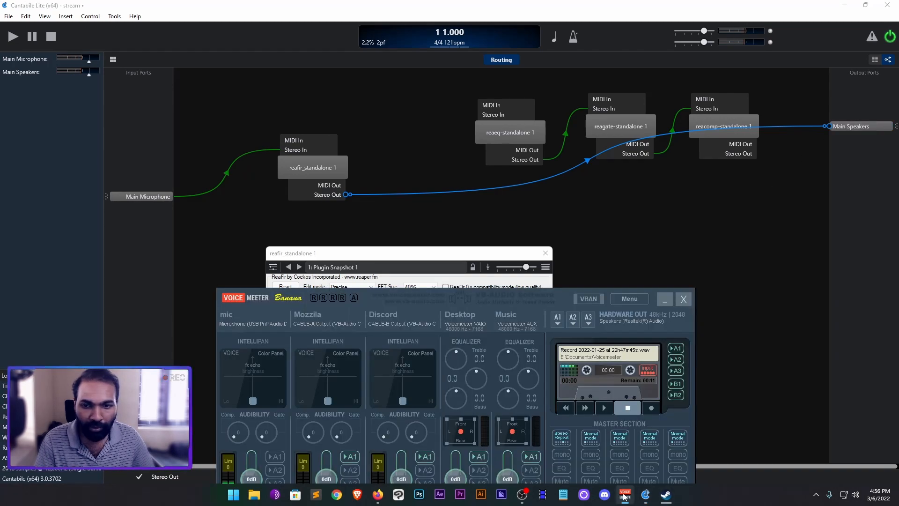
pyautogui.moveTo(532, 310); pyautogui.dragTo(617, 134)
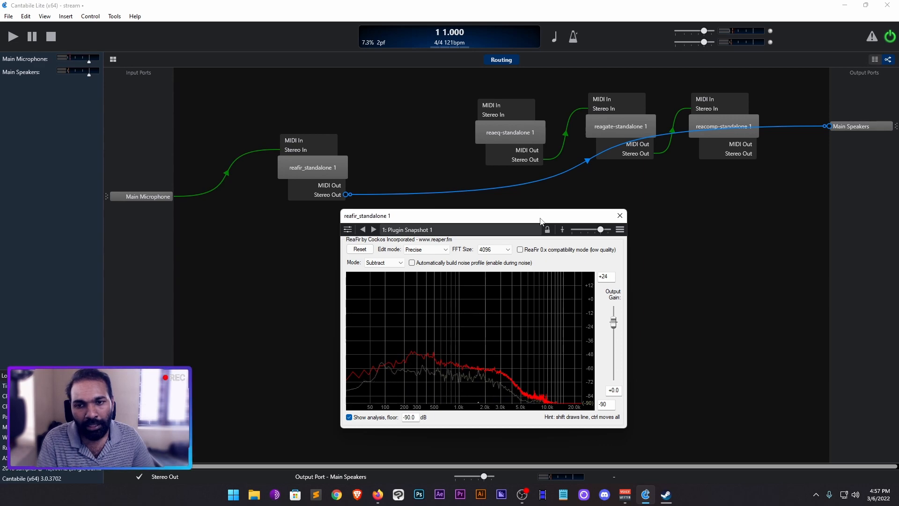
pyautogui.moveTo(540, 220); pyautogui.dragTo(429, 218)
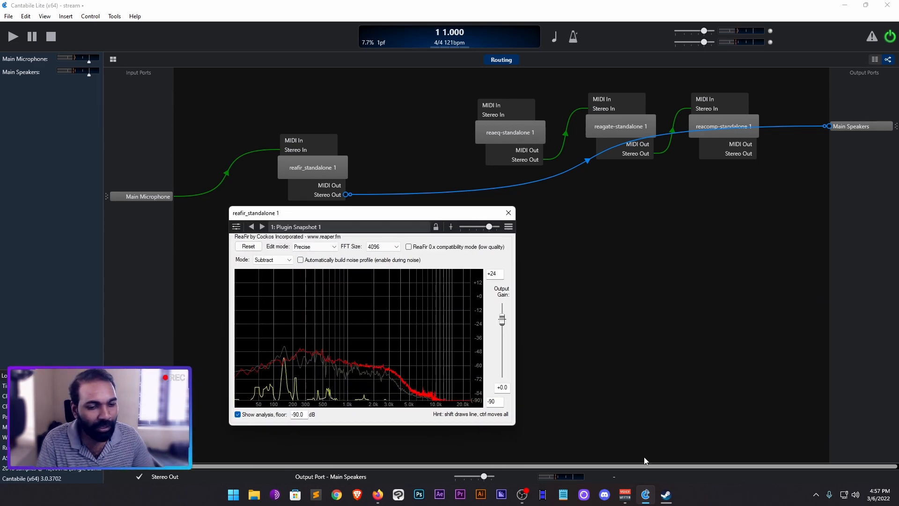
# Step: In Voicemeeter, route the mic channel to A1 for a listening test, switch A1 off again, and minimise the mixer
pyautogui.click(626, 497)
pyautogui.moveTo(643, 184); pyautogui.dragTo(623, 116)
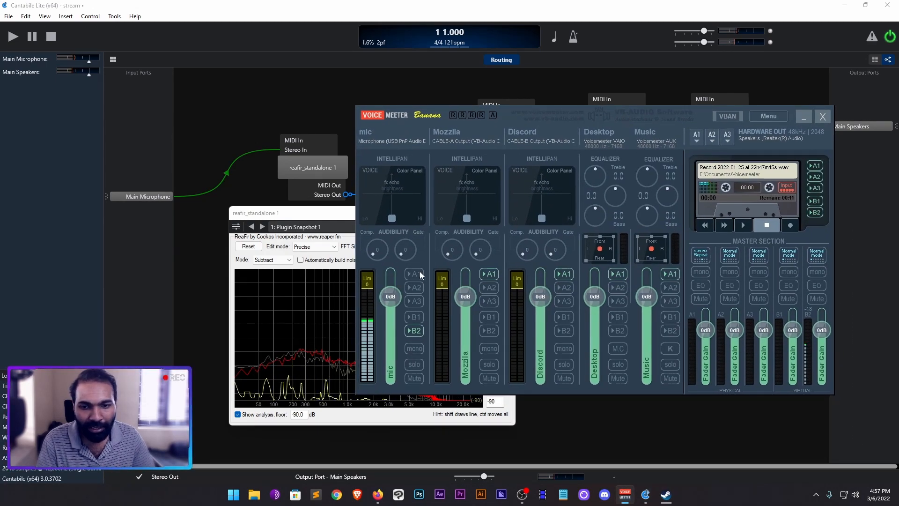
pyautogui.click(417, 272)
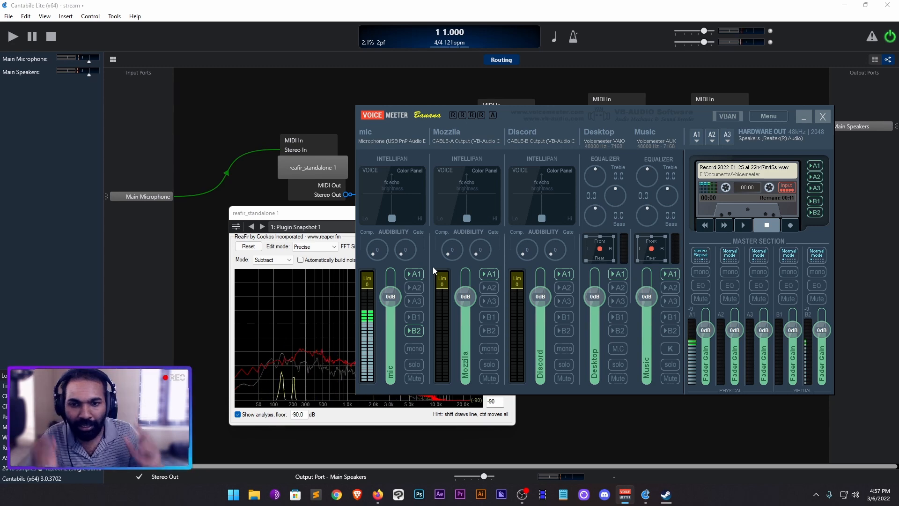
pyautogui.click(413, 274)
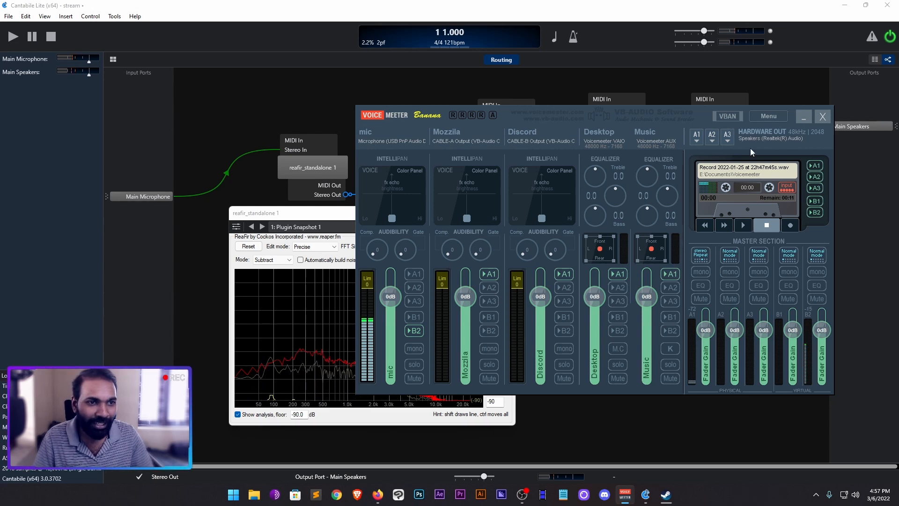
pyautogui.click(806, 117)
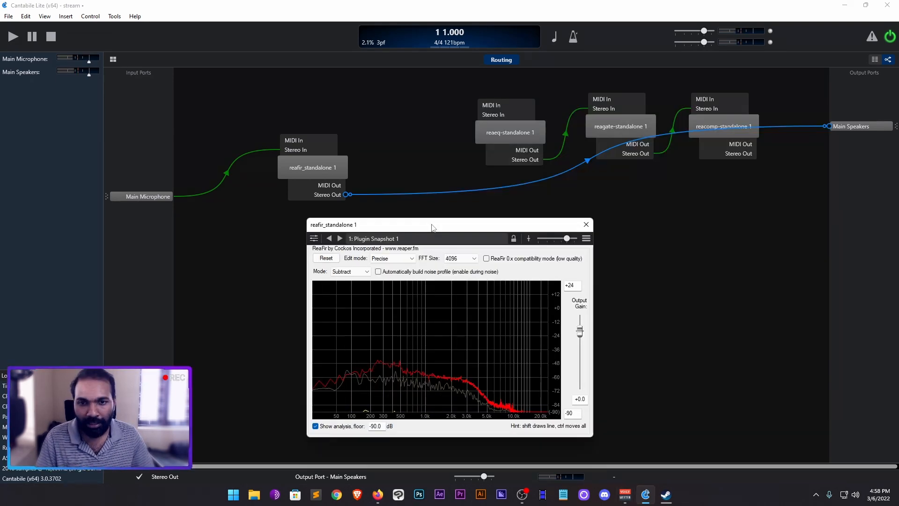
# Step: Reset the ReaFir curve, build a new noise profile automatically in Subtract mode, turn automatic building off, and close the plugin window
pyautogui.moveTo(432, 226); pyautogui.dragTo(499, 215)
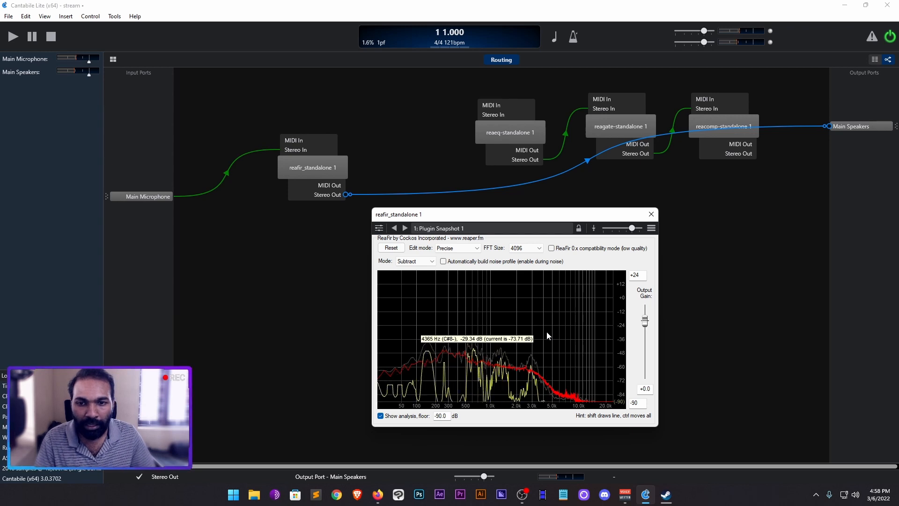
pyautogui.click(391, 248)
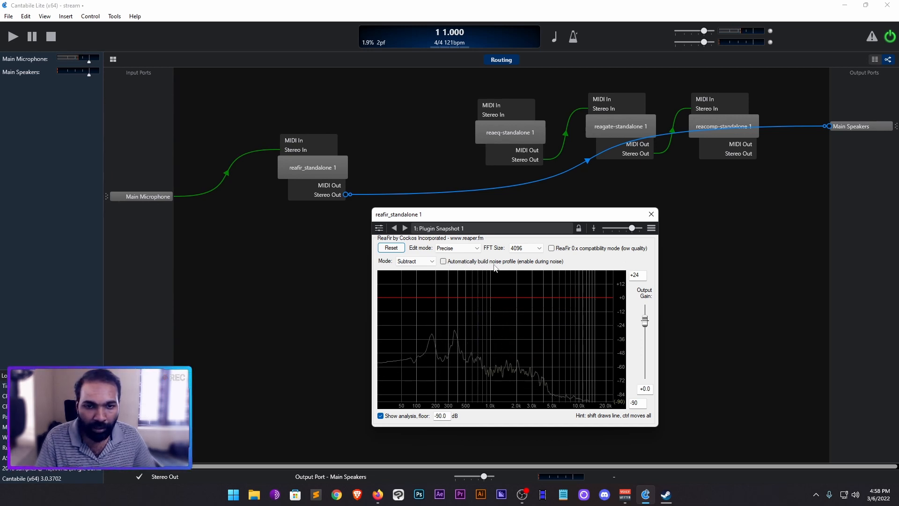
pyautogui.click(443, 261)
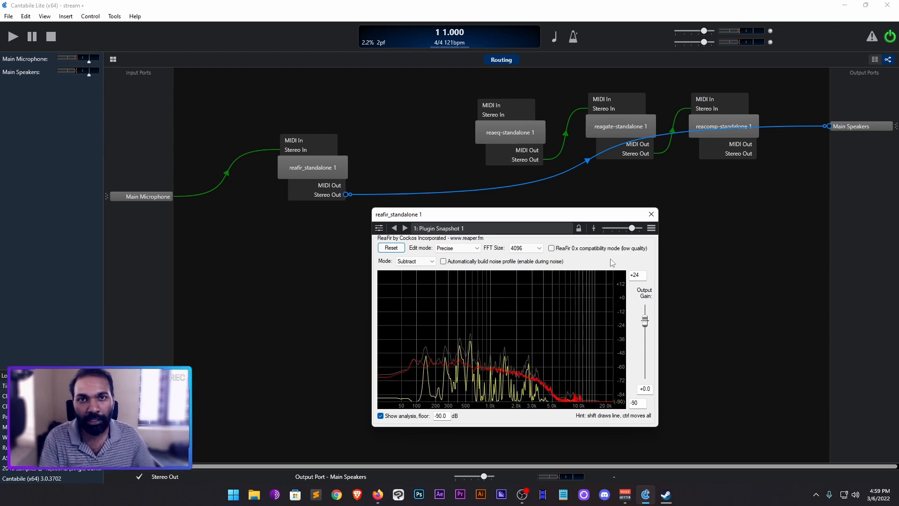
pyautogui.click(655, 216)
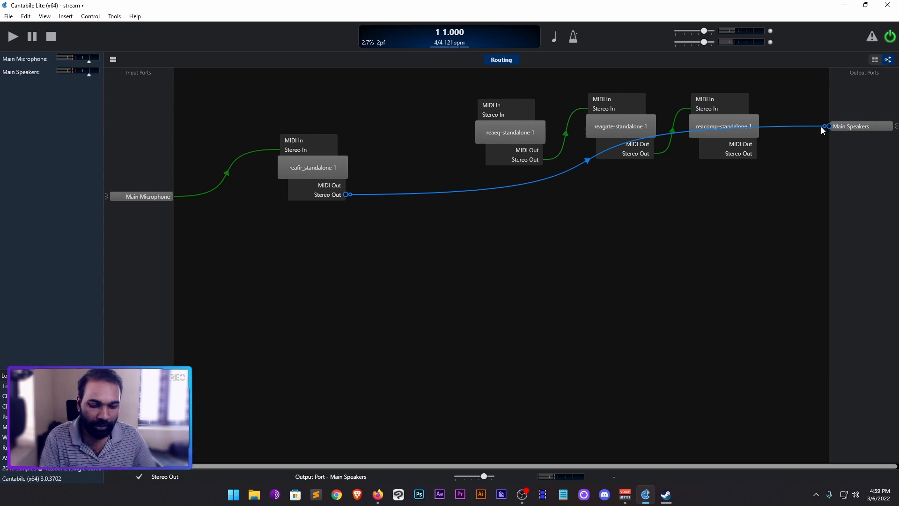
# Step: Delete the connections from reafir to Main Speakers and from reaeq to reagate, and place reaeq-standalone 1 beside reafir_standalone 1
pyautogui.click(477, 193)
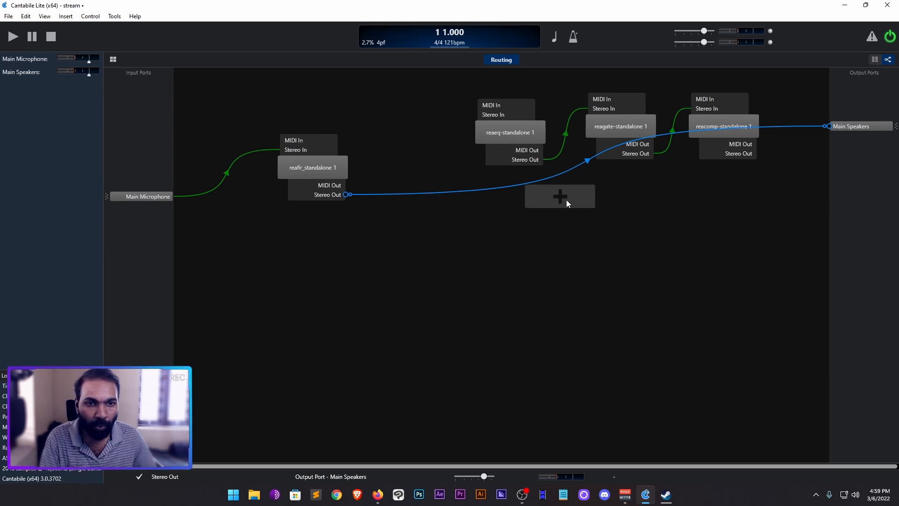
pyautogui.click(564, 200)
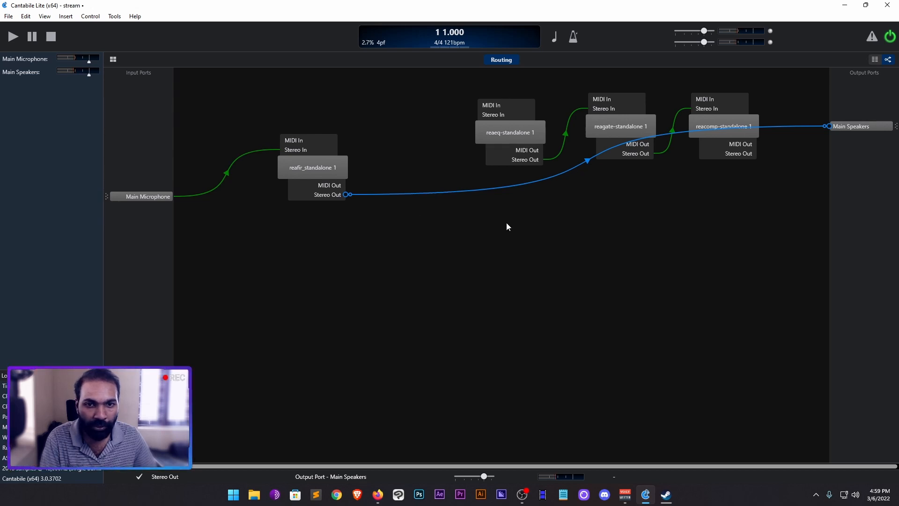
pyautogui.click(561, 146)
pyautogui.press('Delete')
pyautogui.moveTo(518, 139); pyautogui.dragTo(442, 162)
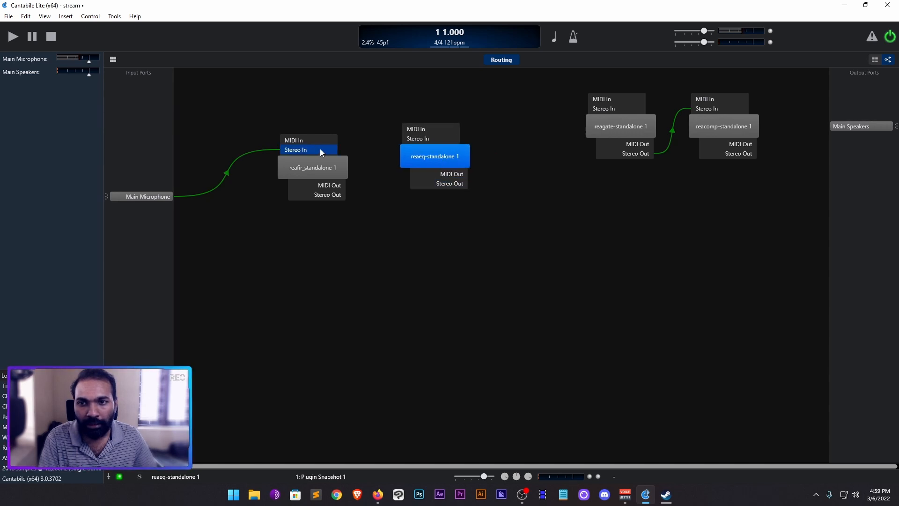
# Step: Review the noise profile in the reafir_standalone 1 window, and close the window
pyautogui.doubleClick(302, 175)
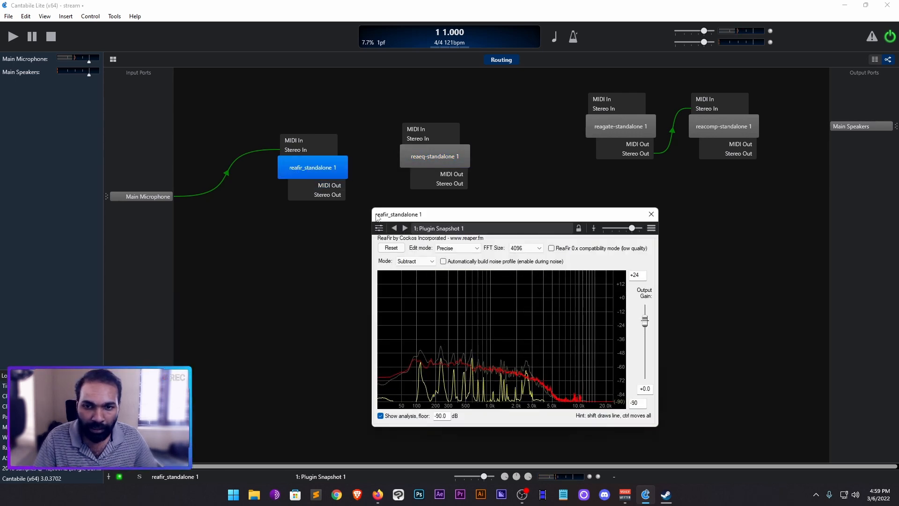
pyautogui.moveTo(377, 217)
pyautogui.mouseDown()
pyautogui.moveTo(407, 217)
pyautogui.moveTo(362, 216)
pyautogui.mouseUp()
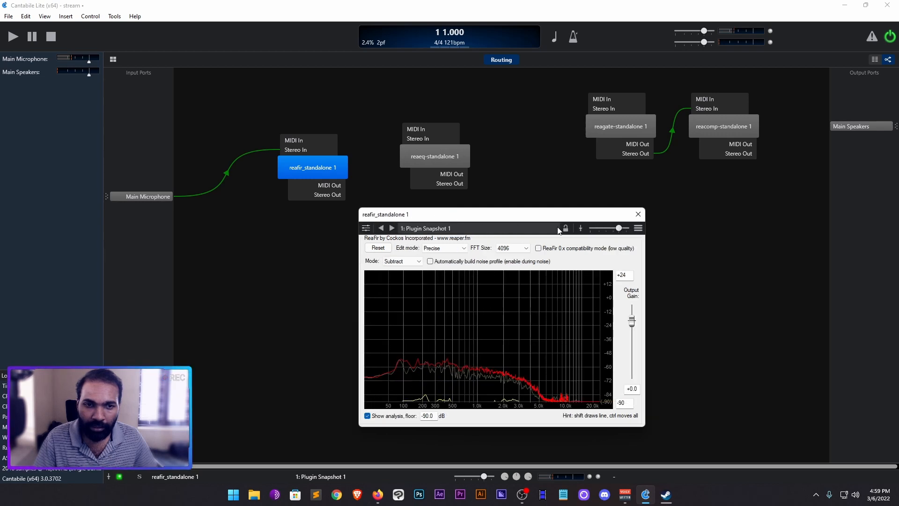
pyautogui.click(639, 215)
# Step: Align reaeq-standalone 1 level with reafir_standalone 1, and connect reafir's stereo output to reaeq's stereo input
pyautogui.moveTo(429, 156)
pyautogui.mouseDown()
pyautogui.moveTo(423, 173)
pyautogui.moveTo(437, 154)
pyautogui.moveTo(432, 169)
pyautogui.mouseUp()
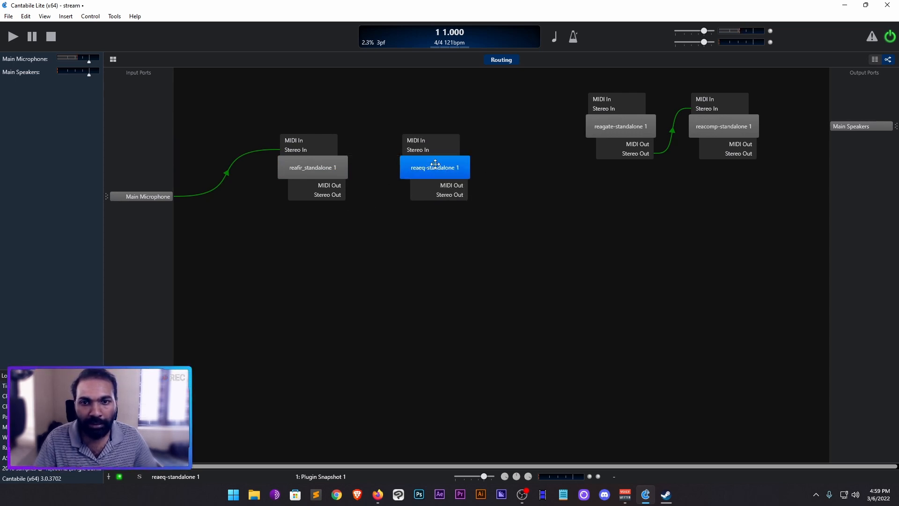
pyautogui.moveTo(342, 194); pyautogui.dragTo(405, 151)
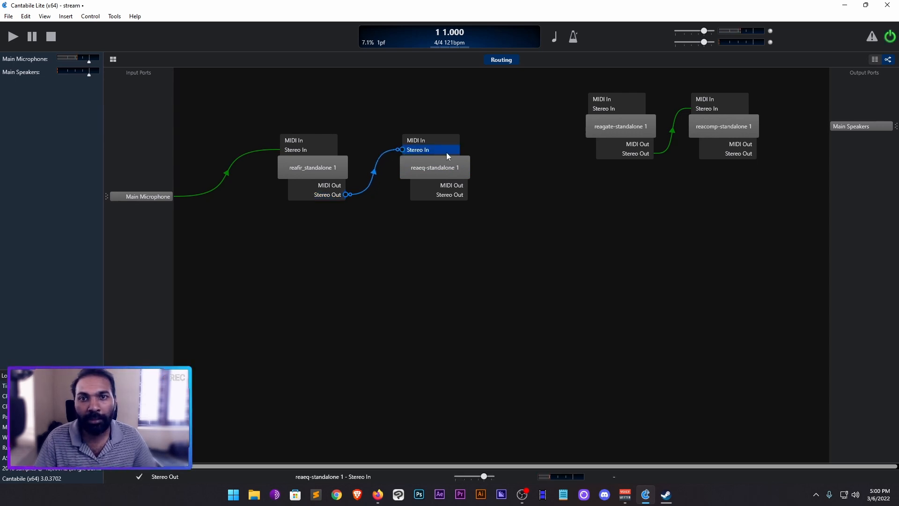
pyautogui.click(460, 198)
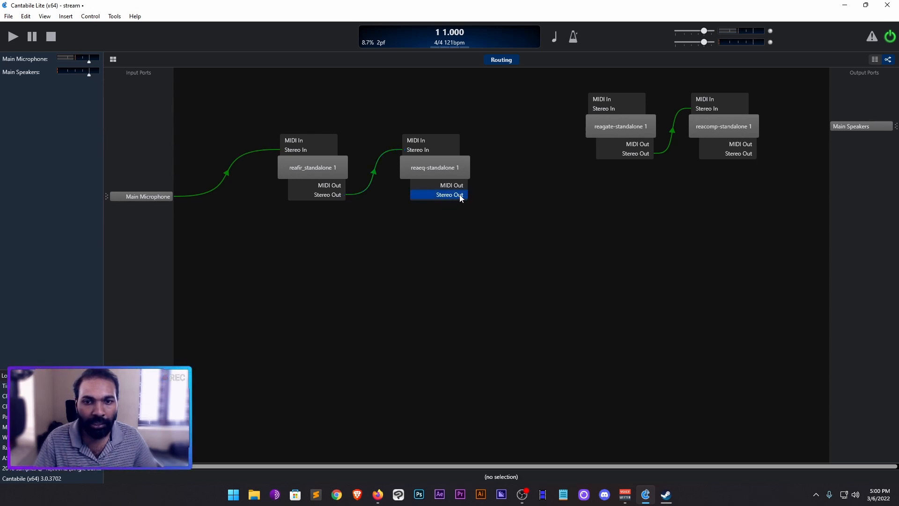
# Step: Connect reaeq's stereo output to Main Speakers, and move reagate-standalone 1 and reacomp-standalone 1 below the chain
pyautogui.moveTo(481, 200); pyautogui.dragTo(836, 130)
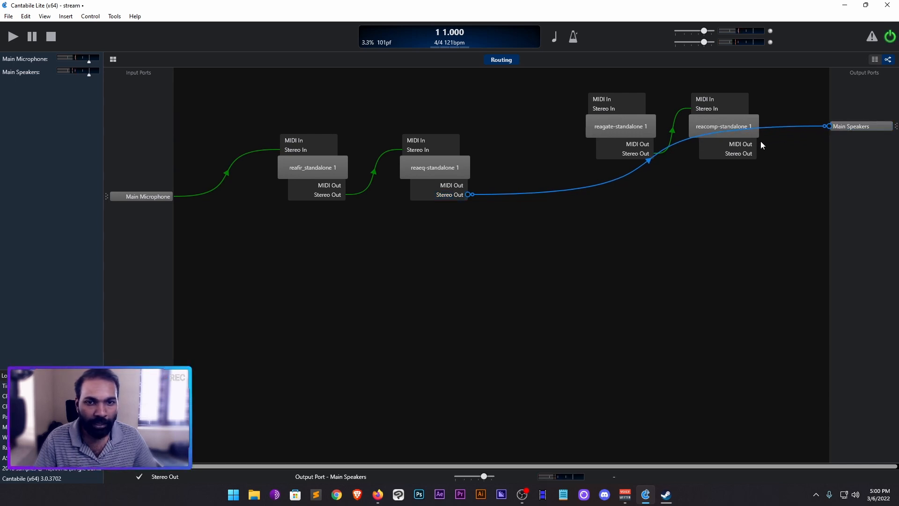
pyautogui.moveTo(704, 121); pyautogui.dragTo(696, 224)
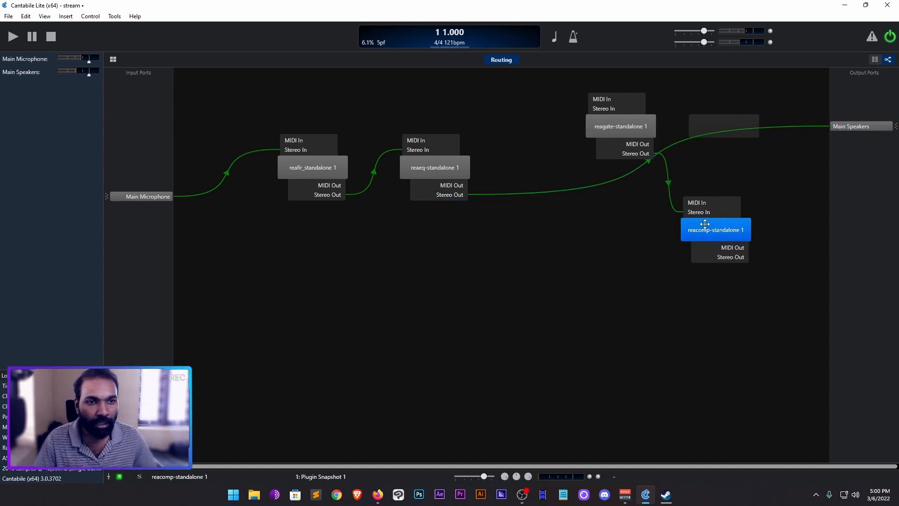
pyautogui.moveTo(635, 127); pyautogui.dragTo(503, 322)
pyautogui.moveTo(712, 230); pyautogui.dragTo(605, 337)
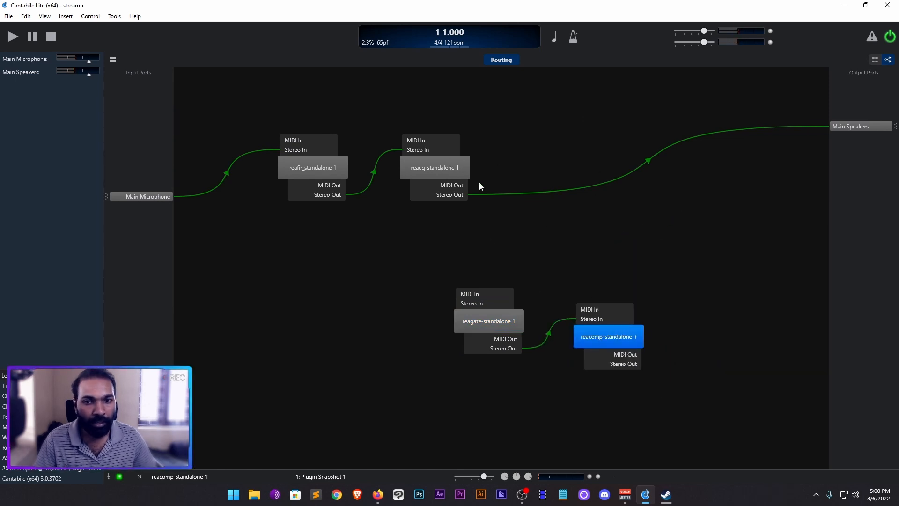
# Step: Review the equalizer curve and band settings in the reaeq-standalone 1 window, and close the window
pyautogui.doubleClick(444, 167)
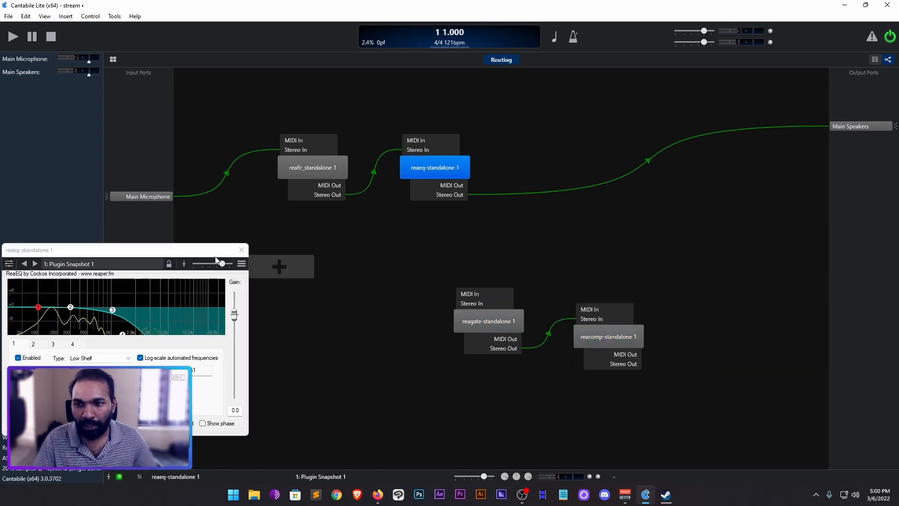
pyautogui.moveTo(282, 250)
pyautogui.mouseDown()
pyautogui.moveTo(712, 117)
pyautogui.moveTo(746, 95)
pyautogui.mouseUp()
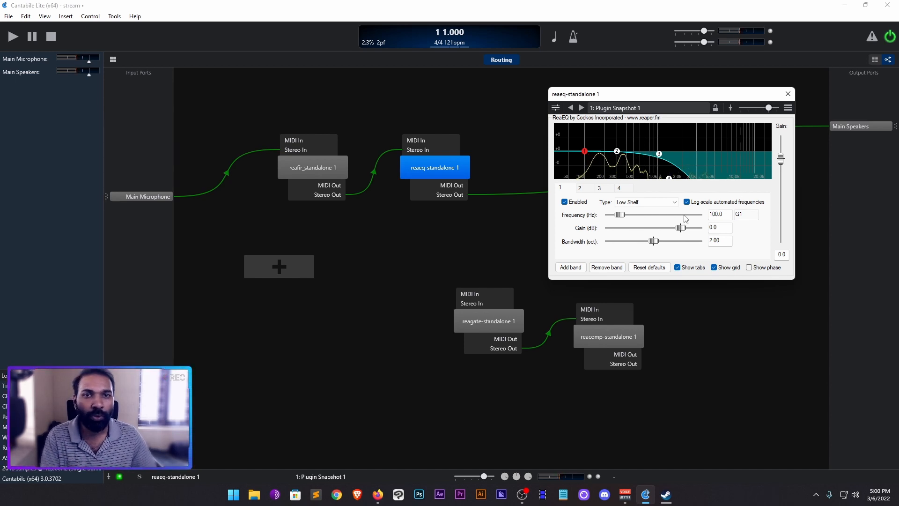
pyautogui.click(787, 95)
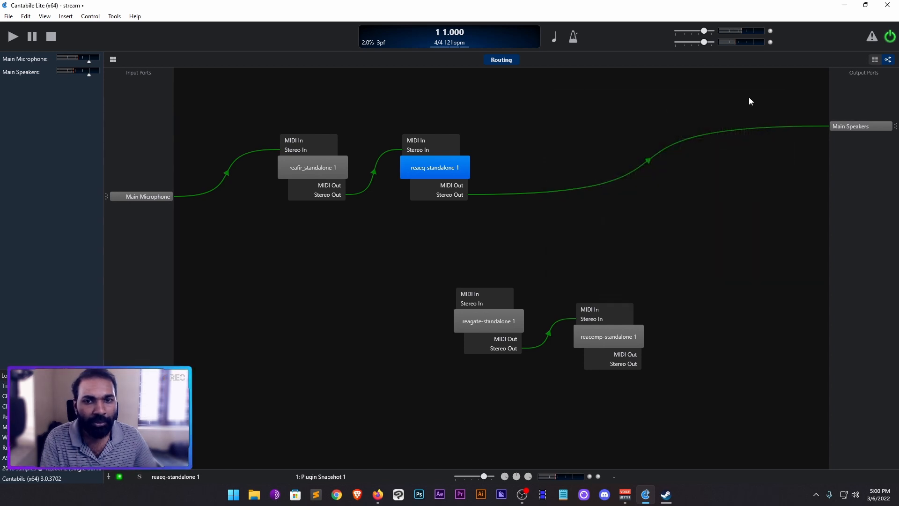
# Step: Delete the connections from reaeq to Main Speakers and from reagate to reacomp, and place reagate-standalone 1 beside reaeq-standalone 1
pyautogui.click(647, 158)
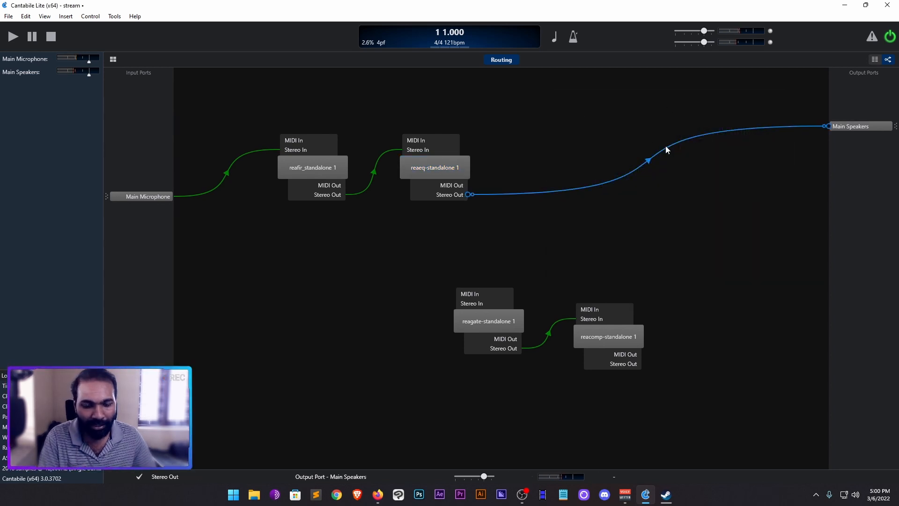
pyautogui.press('Delete')
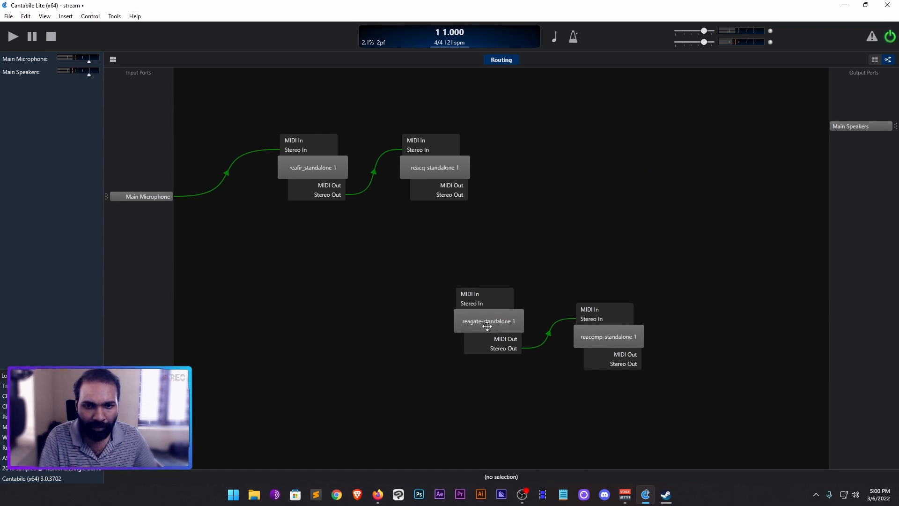
pyautogui.moveTo(487, 326); pyautogui.dragTo(556, 159)
pyautogui.click(600, 219)
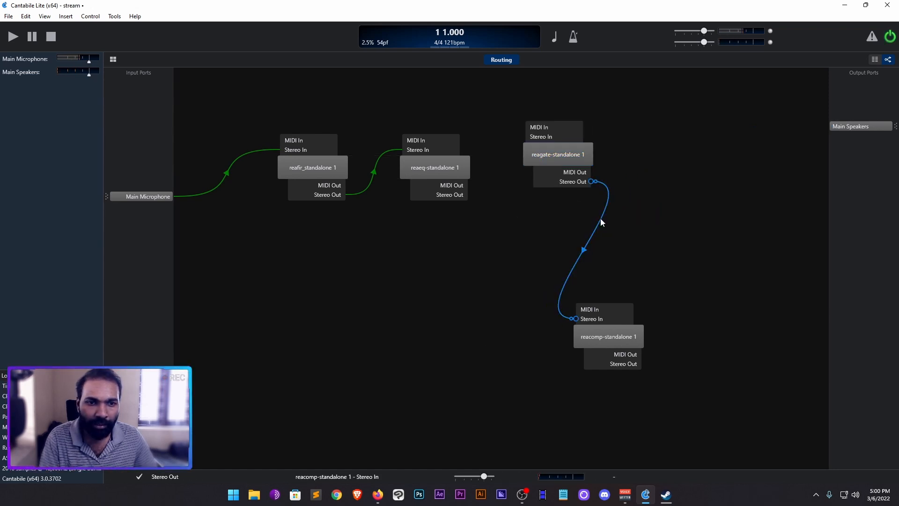
pyautogui.press('Delete')
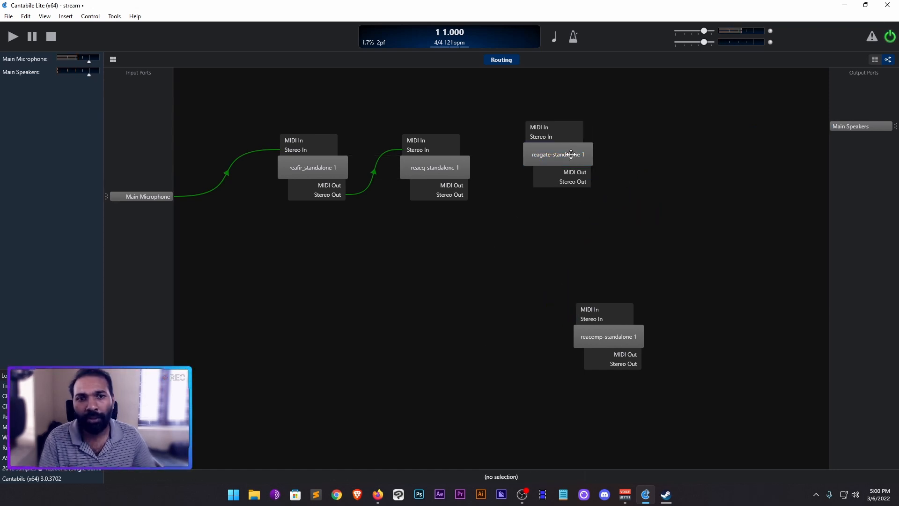
# Step: Align reagate-standalone 1 level with reaeq-standalone 1, and route reaeq's stereo output through reagate to Main Speakers
pyautogui.moveTo(571, 154); pyautogui.dragTo(576, 168)
pyautogui.moveTo(462, 195); pyautogui.dragTo(527, 149)
pyautogui.moveTo(594, 195); pyautogui.dragTo(828, 126)
# Step: Open the reagate-standalone 1 window and move it below the plugin chain to view the gate settings
pyautogui.click(568, 168)
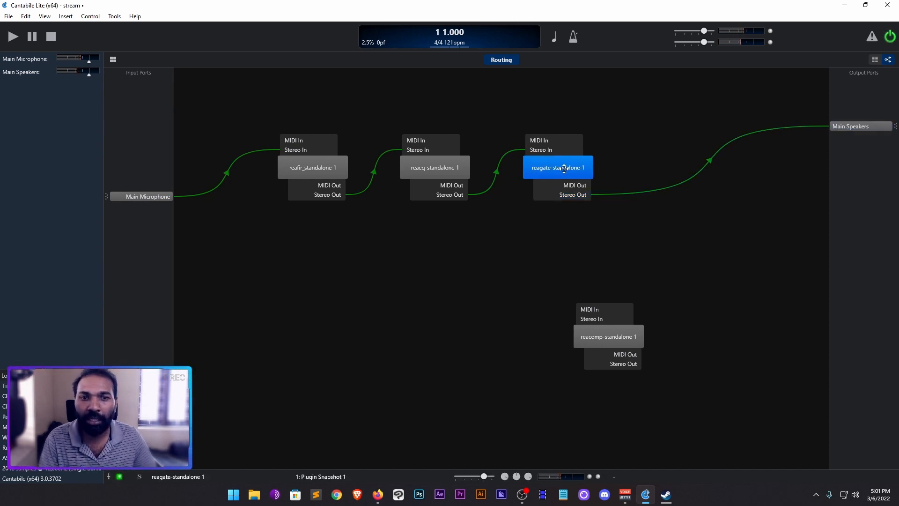
pyautogui.doubleClick(570, 169)
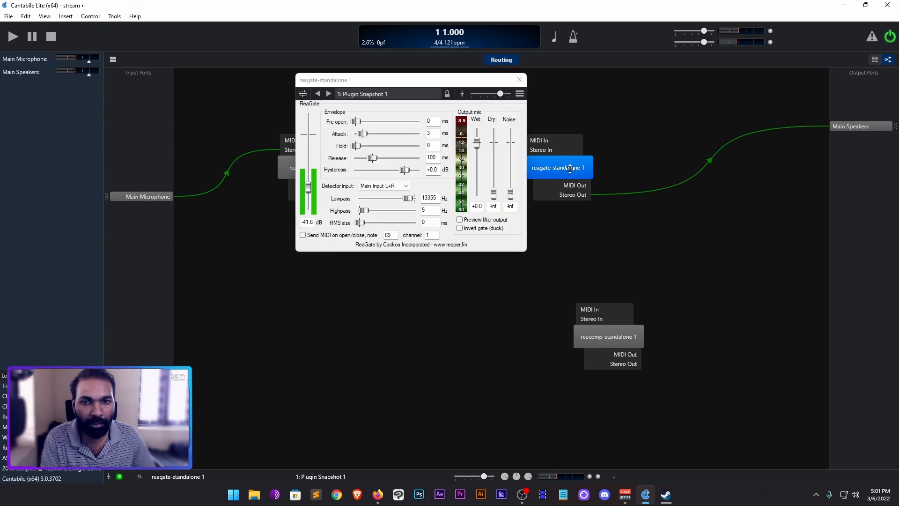
pyautogui.moveTo(413, 90); pyautogui.dragTo(348, 231)
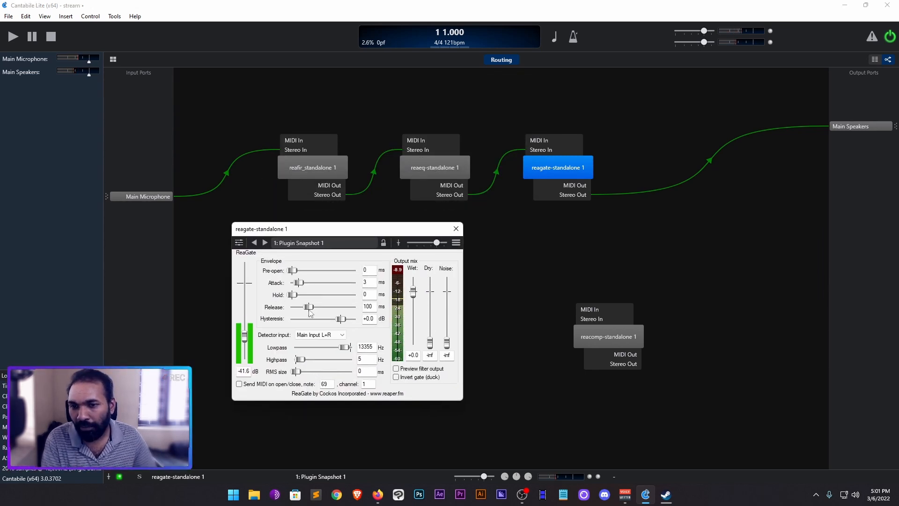
# Step: Switch to Voicemeeter Banana to view the mixer strips and their levels, and minimize the window
pyautogui.click(625, 494)
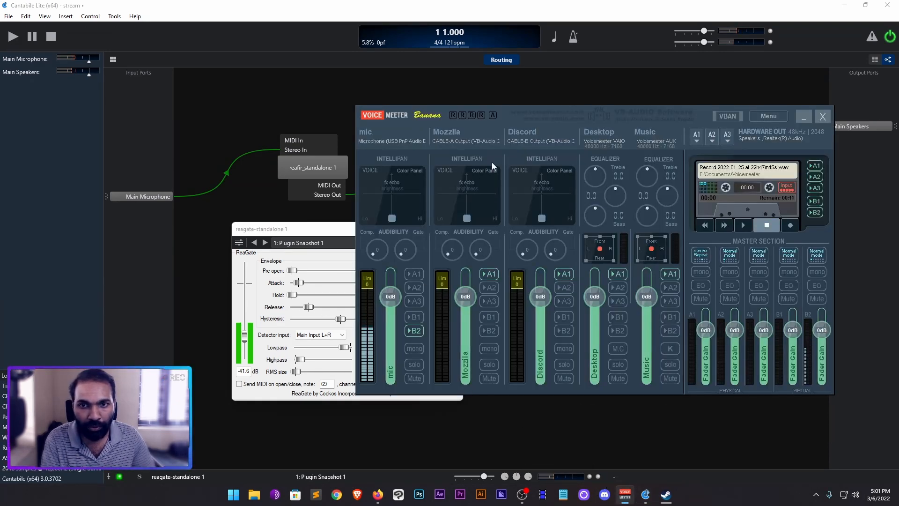
pyautogui.moveTo(520, 122); pyautogui.dragTo(618, 106)
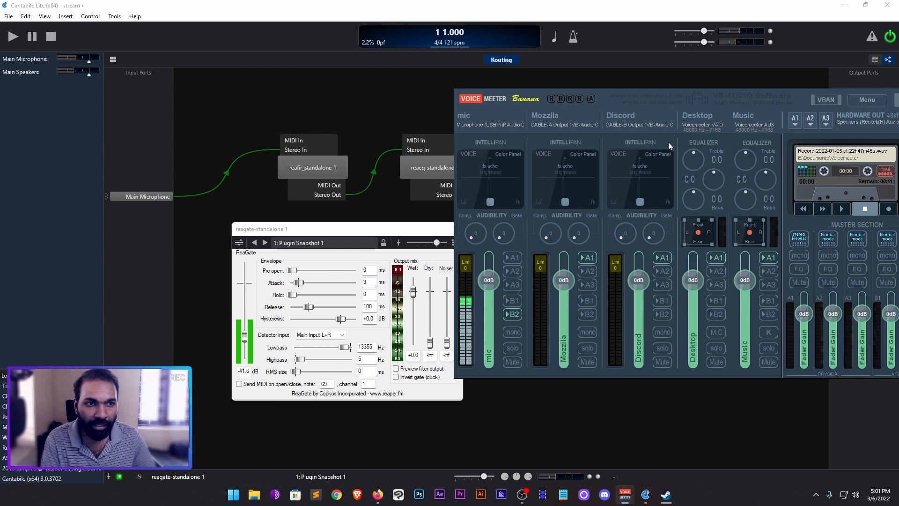
pyautogui.moveTo(787, 100); pyautogui.dragTo(679, 111)
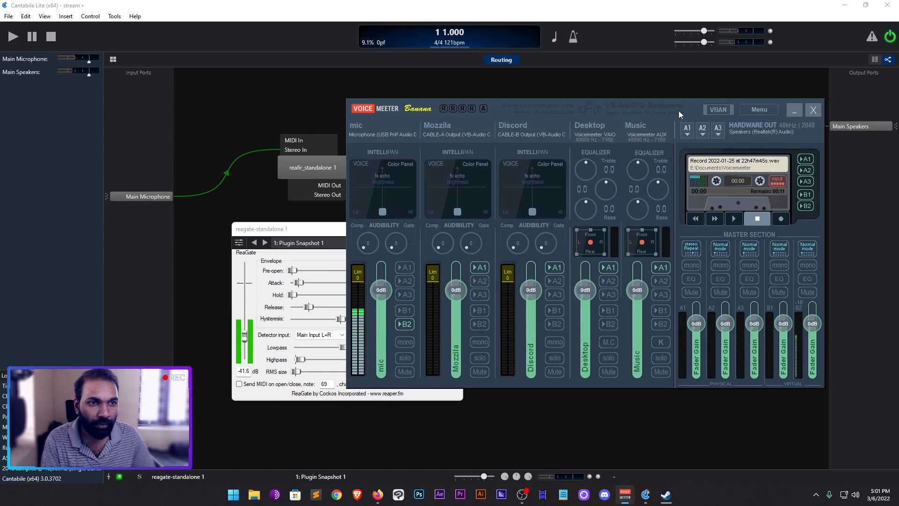
pyautogui.click(792, 111)
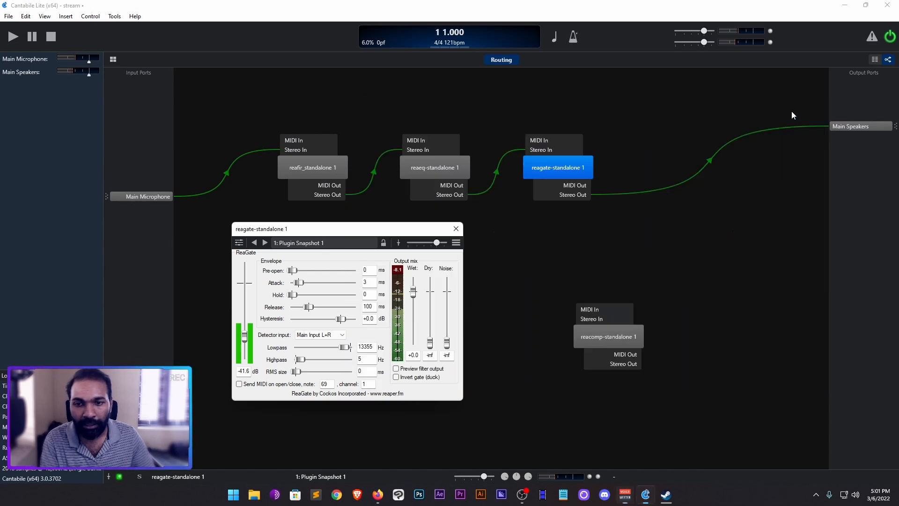
# Step: Examine the envelope, detector and filter settings of reagate-standalone 1, and close its window
pyautogui.moveTo(375, 231); pyautogui.dragTo(411, 226)
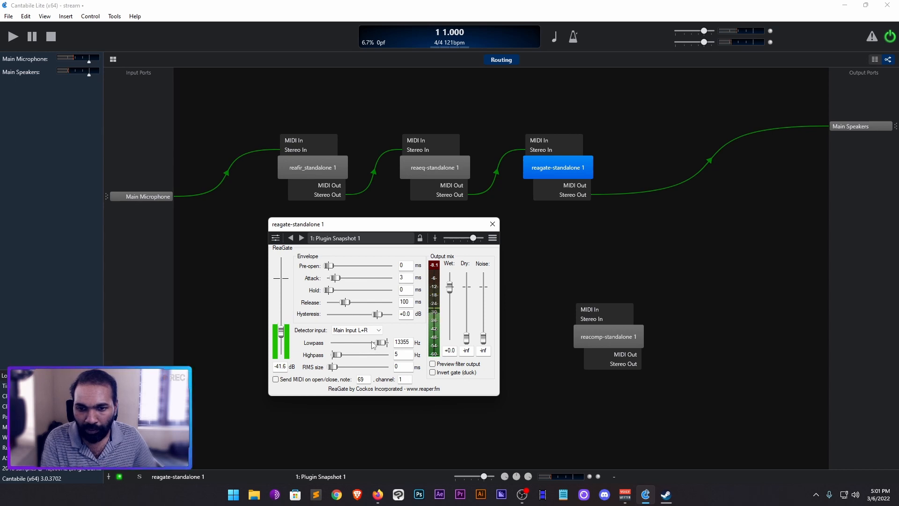
pyautogui.click(493, 224)
# Step: Move reacomp-standalone 1 nearer to the chain, view its compressor settings, and close the plugin window
pyautogui.moveTo(608, 337); pyautogui.dragTo(644, 293)
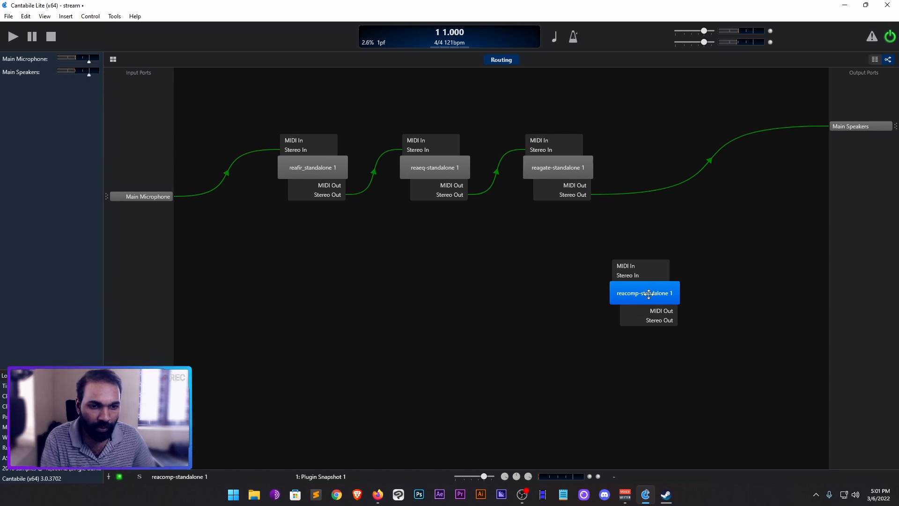
pyautogui.doubleClick(649, 293)
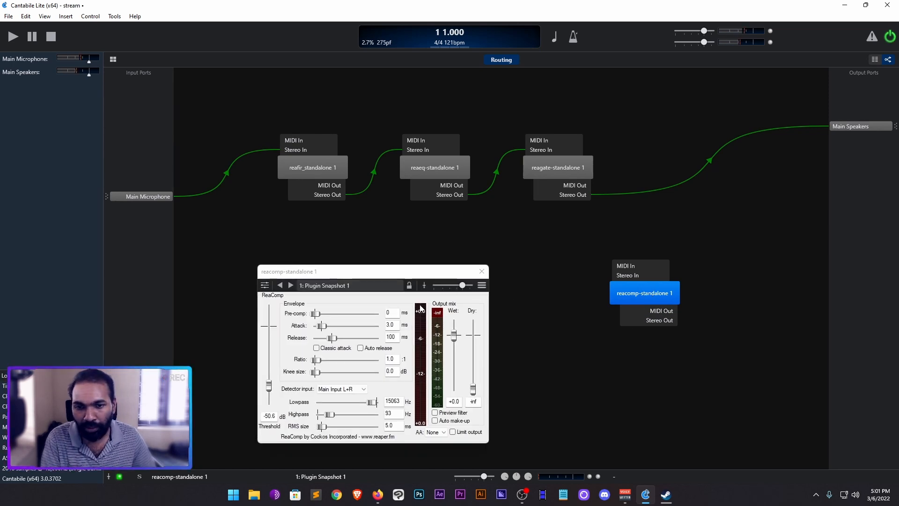
pyautogui.click(481, 271)
# Step: Place reacomp-standalone 1 beside reagate-standalone 1, and reroute reagate's stereo output through reacomp to Main Speakers
pyautogui.moveTo(656, 294); pyautogui.dragTo(715, 161)
pyautogui.click(665, 191)
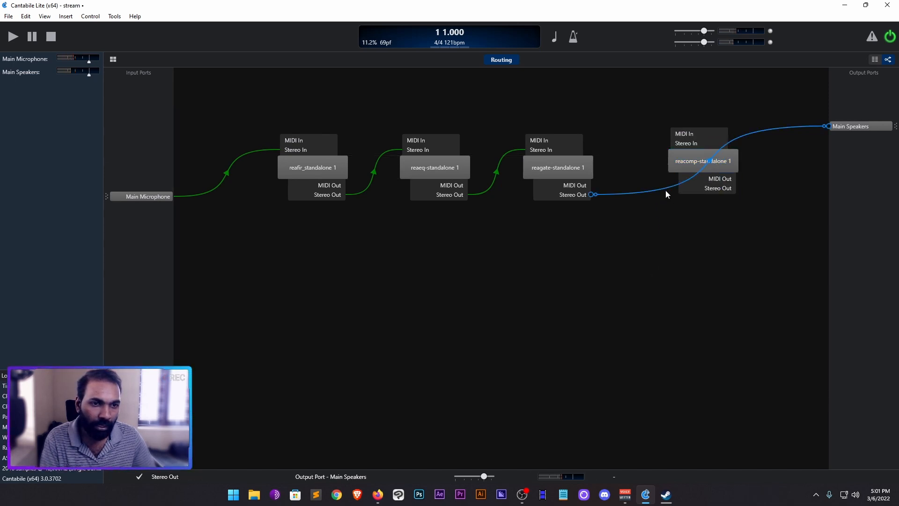
pyautogui.press('Delete')
pyautogui.moveTo(591, 198); pyautogui.dragTo(674, 144)
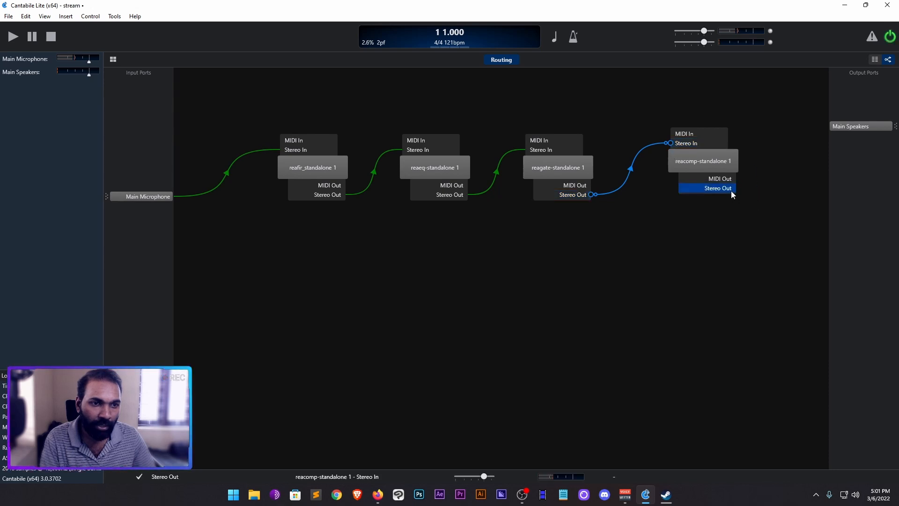
pyautogui.moveTo(732, 189); pyautogui.dragTo(841, 128)
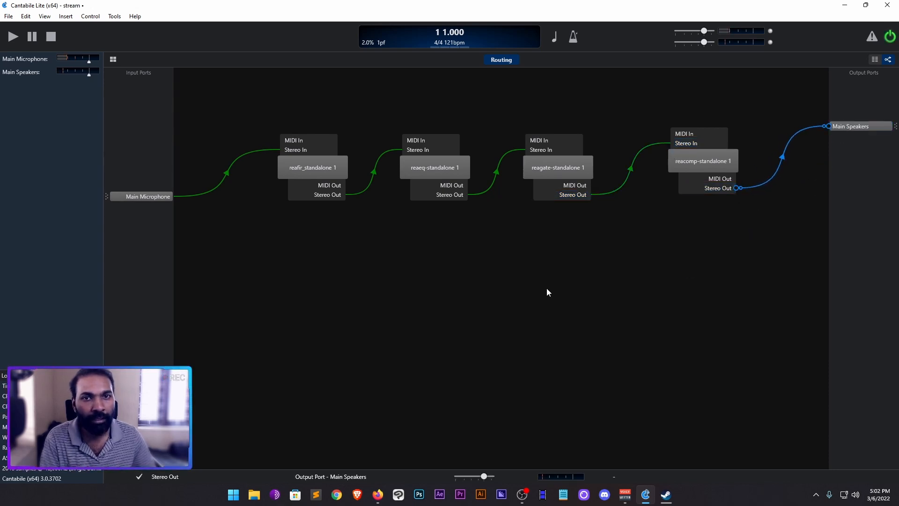
# Step: Open the reacomp-standalone 1 window and move it below the chain to review the compressor settings
pyautogui.doubleClick(702, 162)
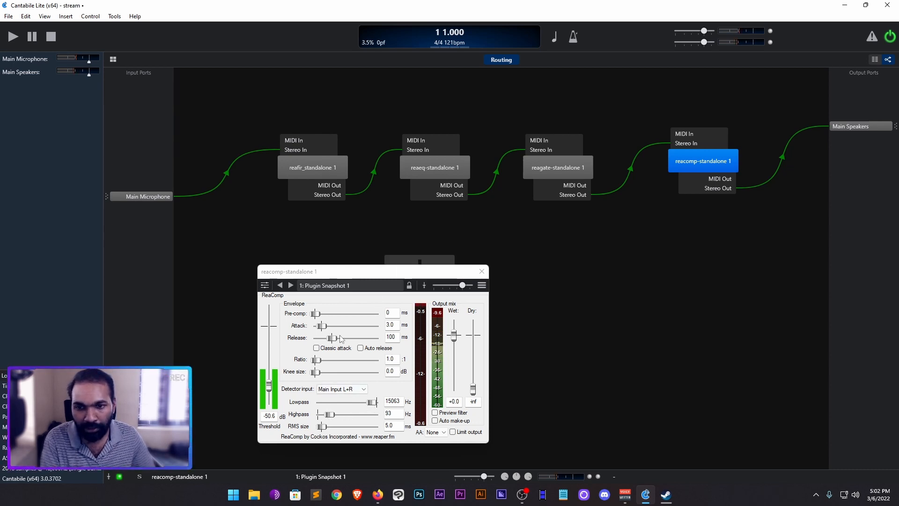
pyautogui.moveTo(397, 273); pyautogui.dragTo(641, 248)
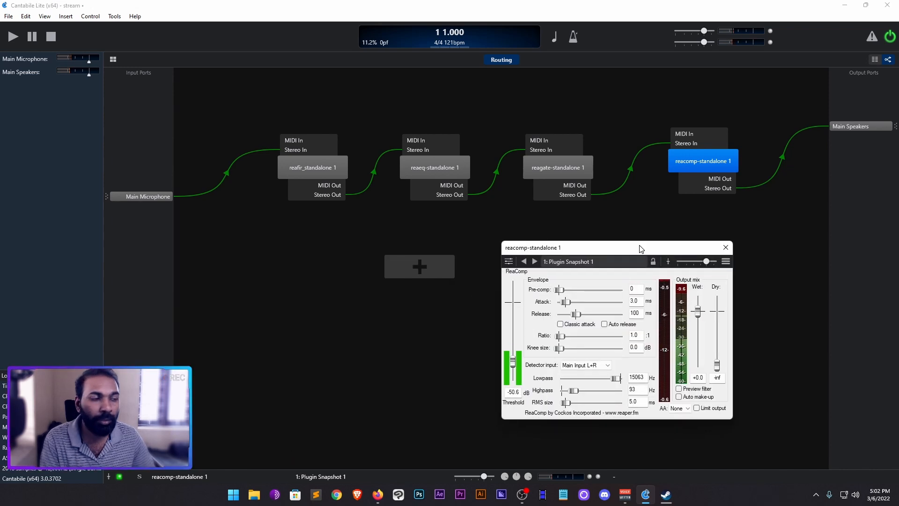
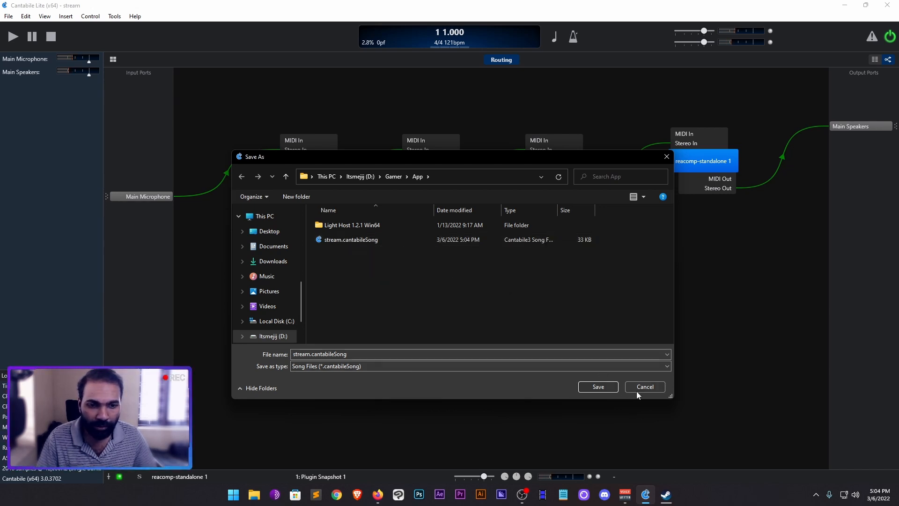
# Step: Check the save location and file name of stream.cantabileSong, and cancel saving the song under another name
pyautogui.click(464, 176)
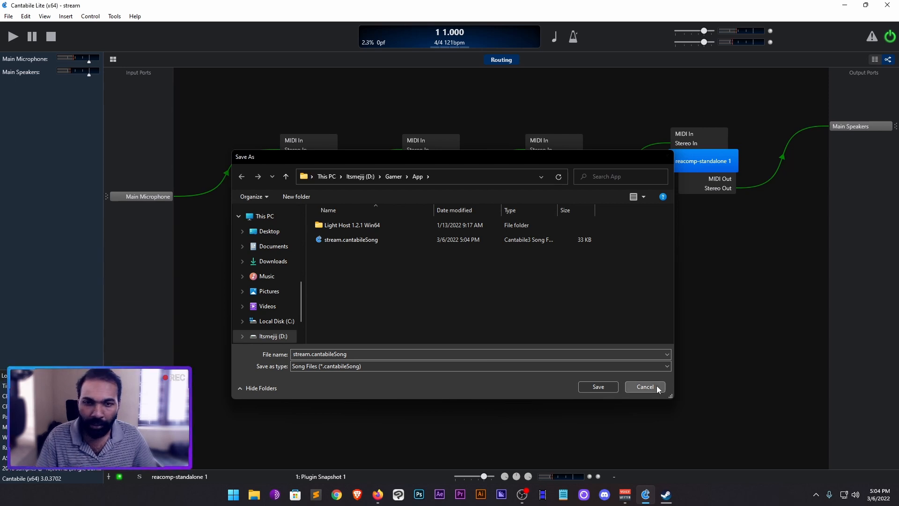
pyautogui.click(647, 387)
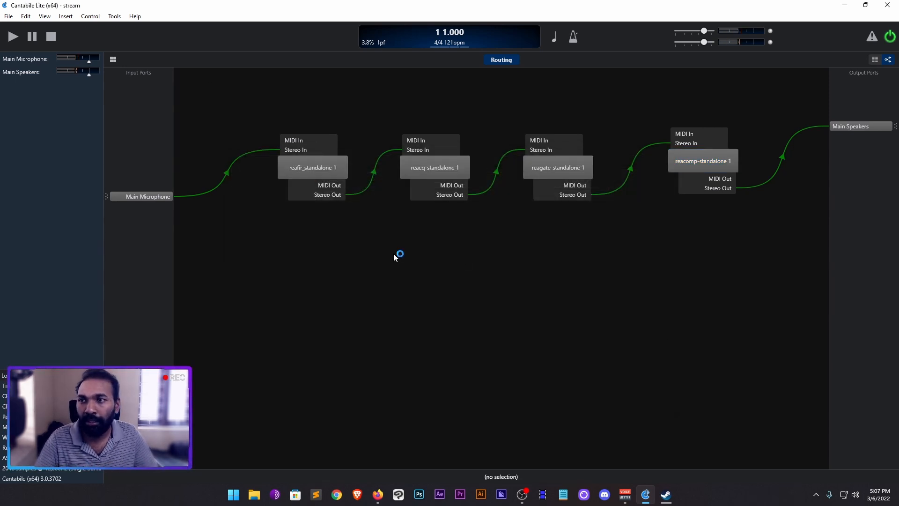
# Step: Check the full path of the stream song file in the song options, and close the options
pyautogui.click(9, 17)
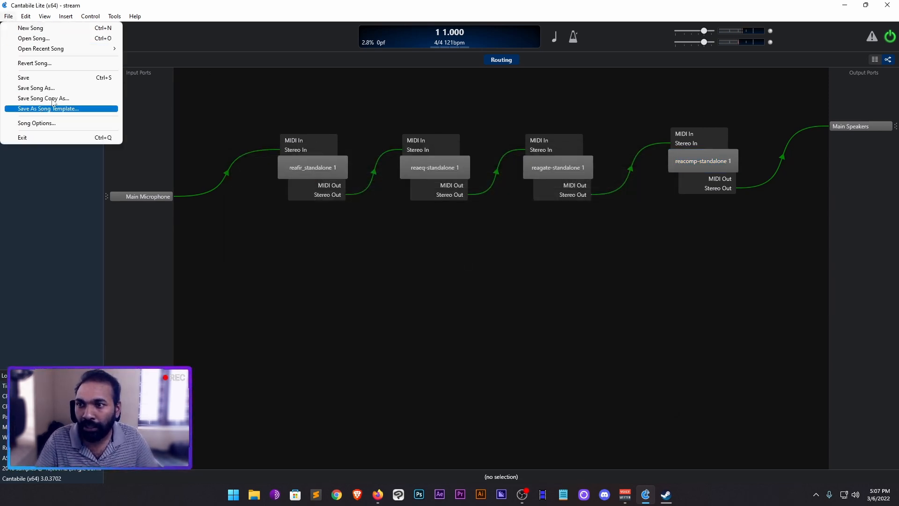
pyautogui.click(73, 124)
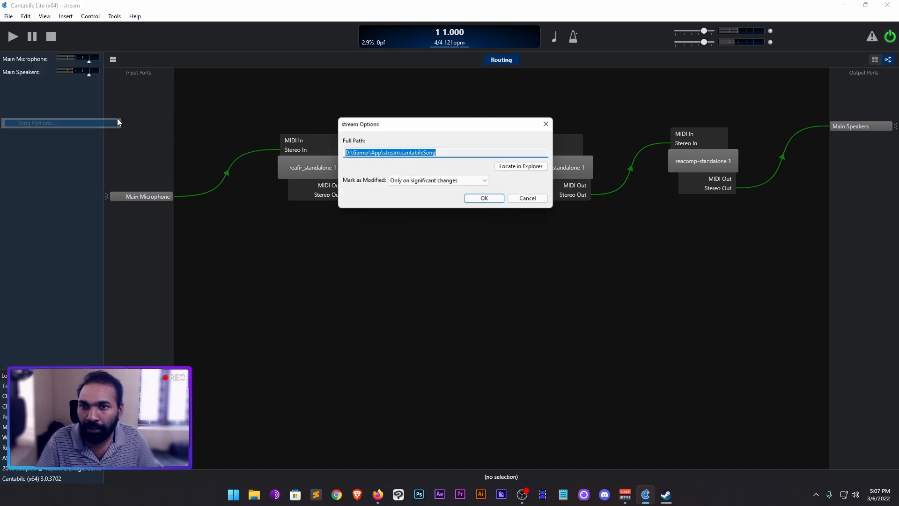
pyautogui.click(460, 153)
pyautogui.moveTo(461, 154); pyautogui.dragTo(314, 158)
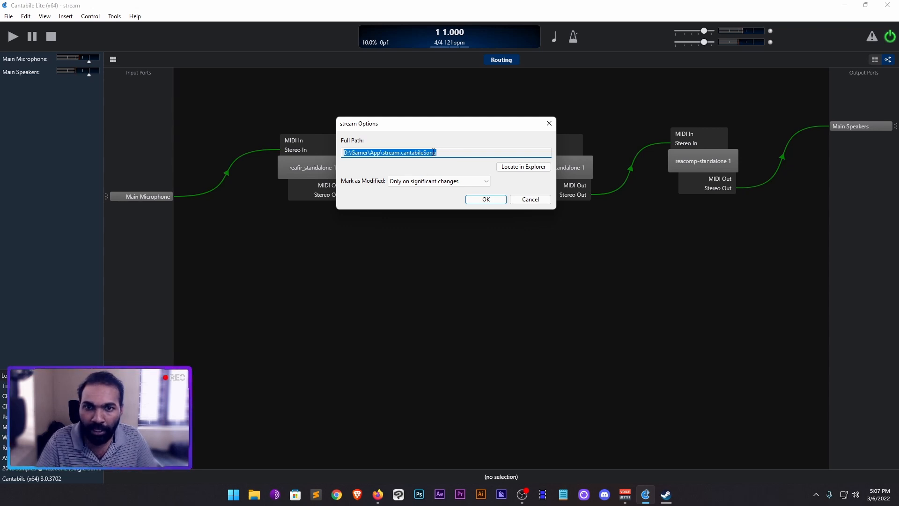
pyautogui.moveTo(382, 155); pyautogui.dragTo(462, 154)
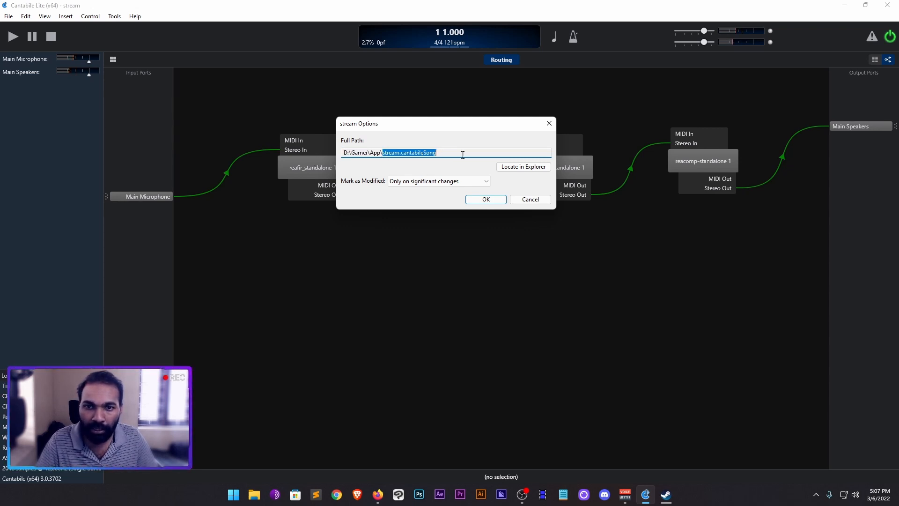
pyautogui.click(498, 201)
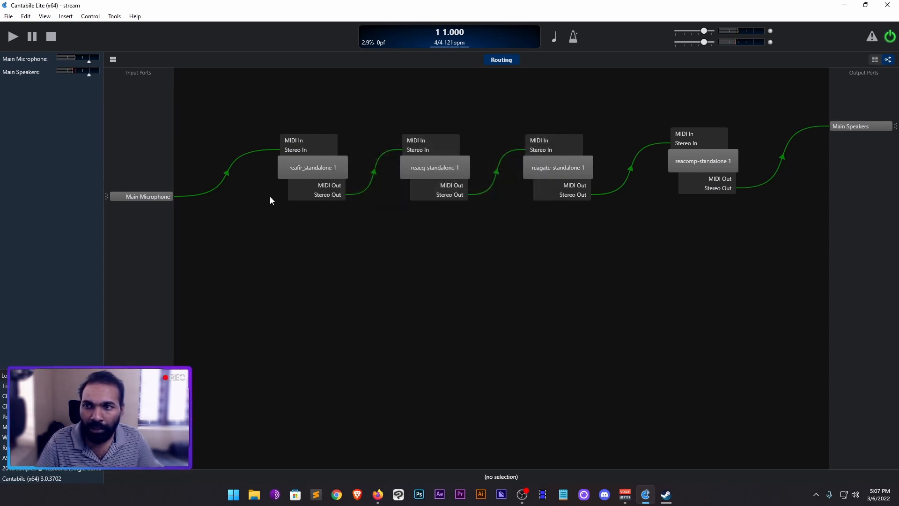
pyautogui.click(8, 17)
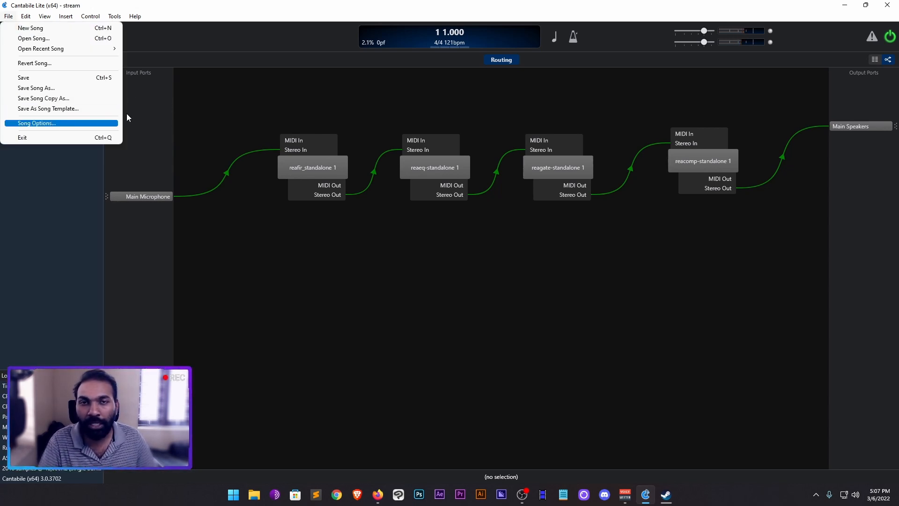
pyautogui.click(371, 270)
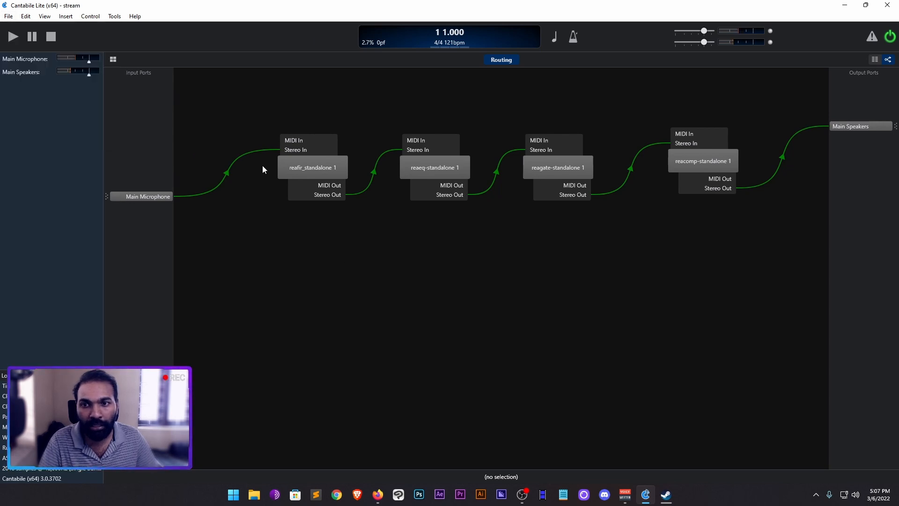
pyautogui.moveTo(243, 108); pyautogui.dragTo(745, 258)
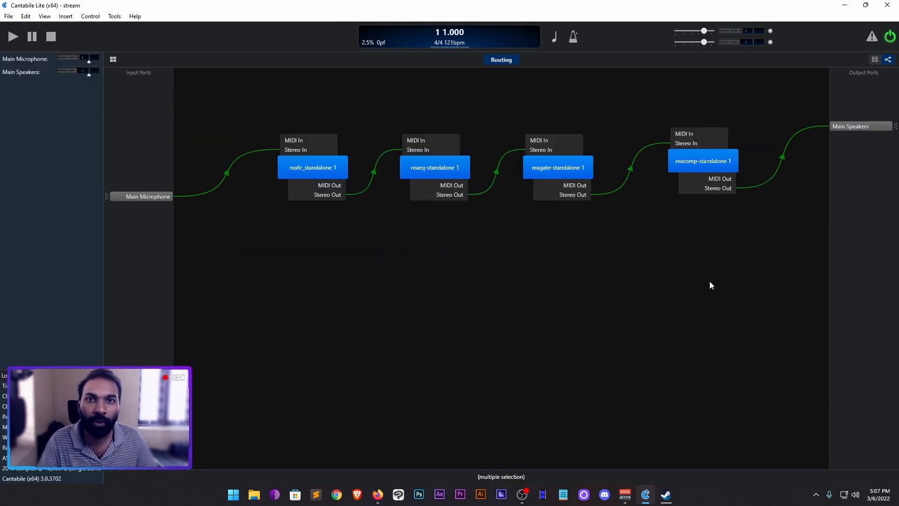
pyautogui.click(590, 279)
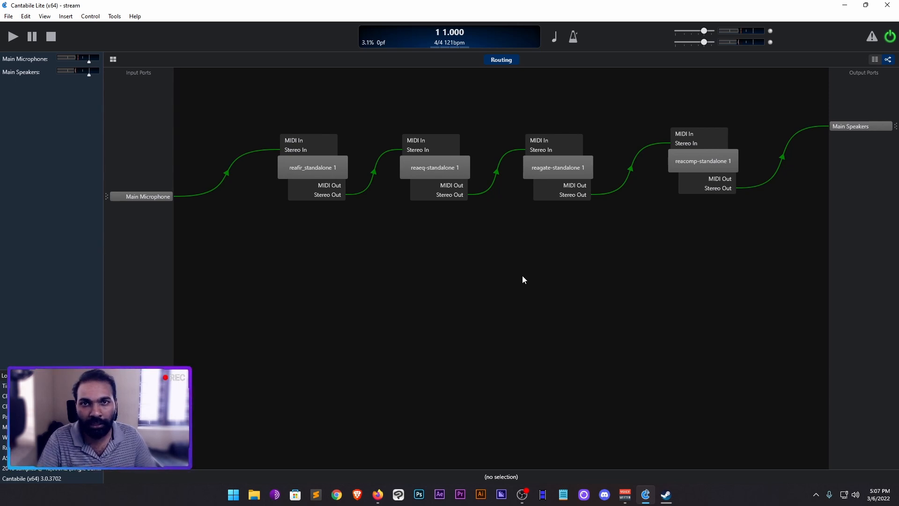
pyautogui.click(8, 17)
pyautogui.click(357, 237)
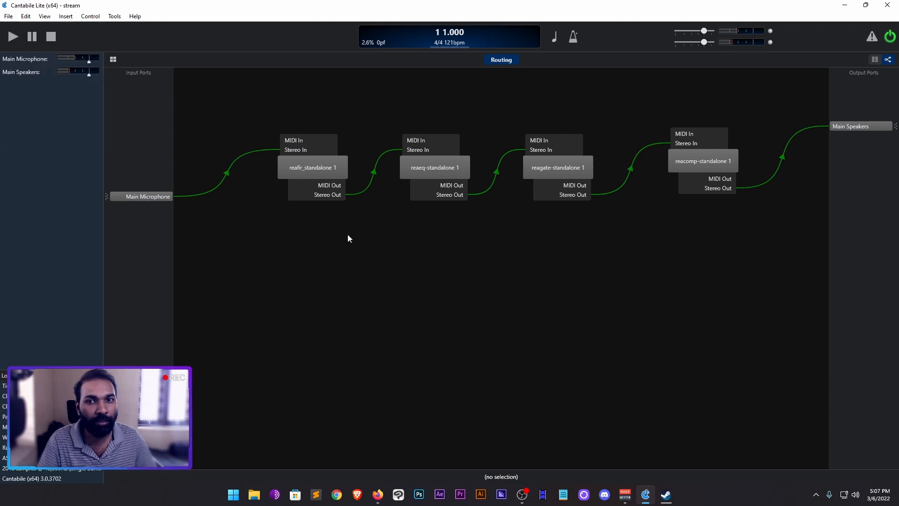
pyautogui.click(8, 16)
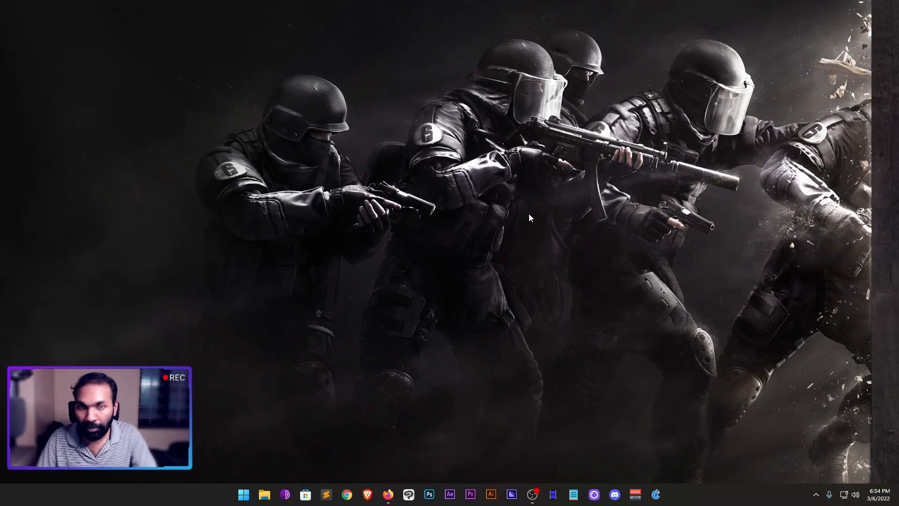
# Step: Switch to the Windows Task Scheduler
pyautogui.press('super')
pyautogui.write('ta')
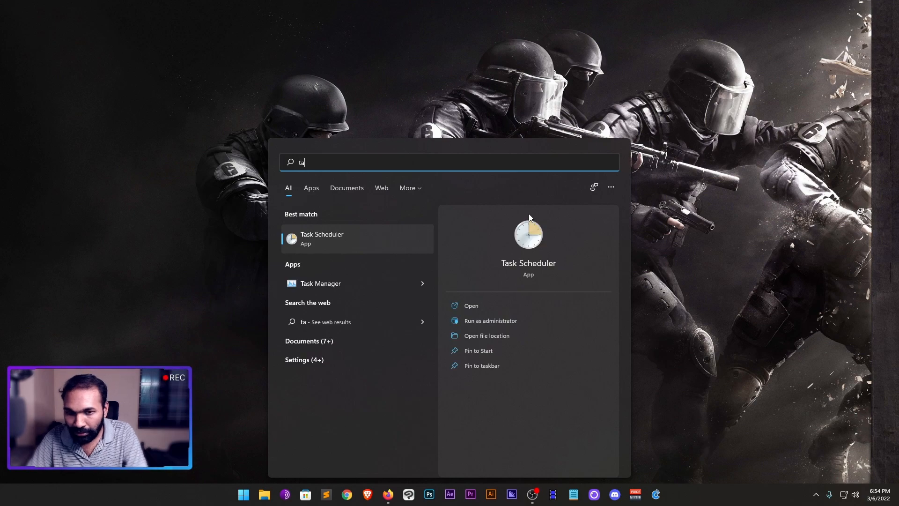
pyautogui.press('Return')
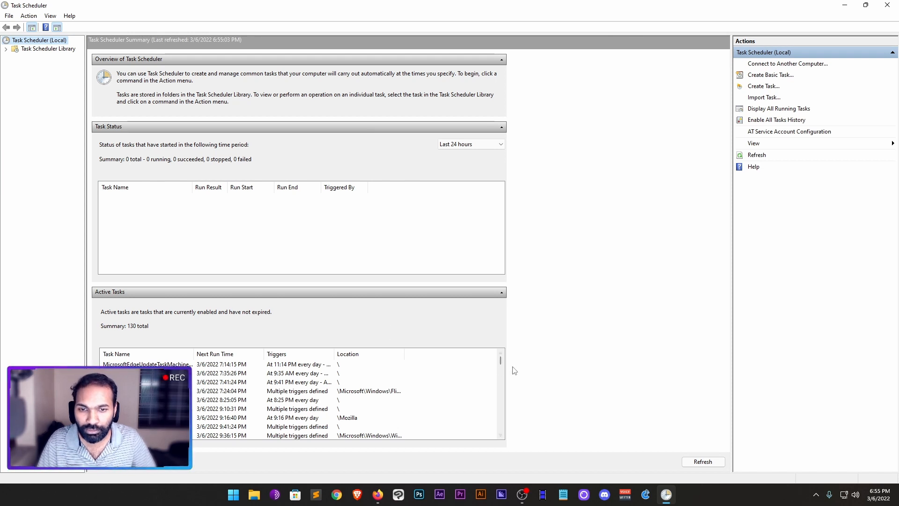
pyautogui.moveTo(500, 364)
pyautogui.mouseDown()
pyautogui.moveTo(500, 430)
pyautogui.moveTo(507, 368)
pyautogui.mouseUp()
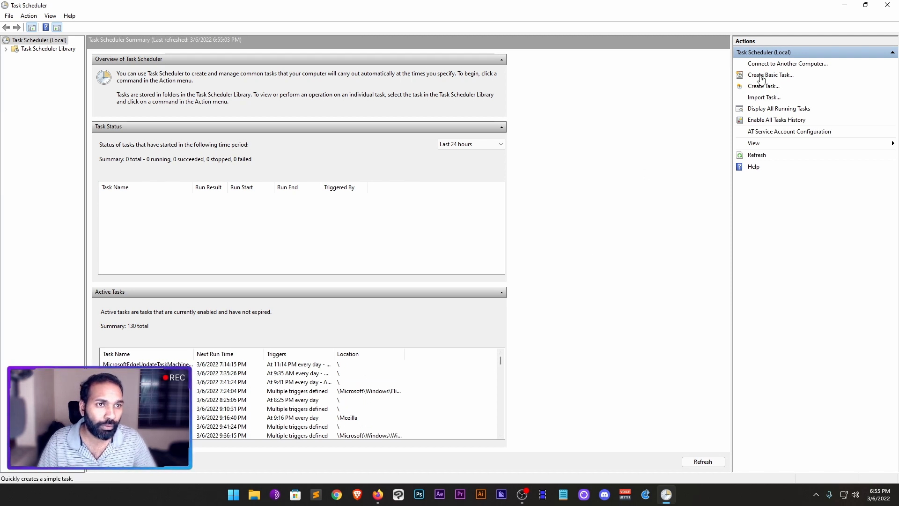
# Step: Create a basic task named demo Demo that starts a program when the computer starts, continuing to the program details
pyautogui.click(781, 76)
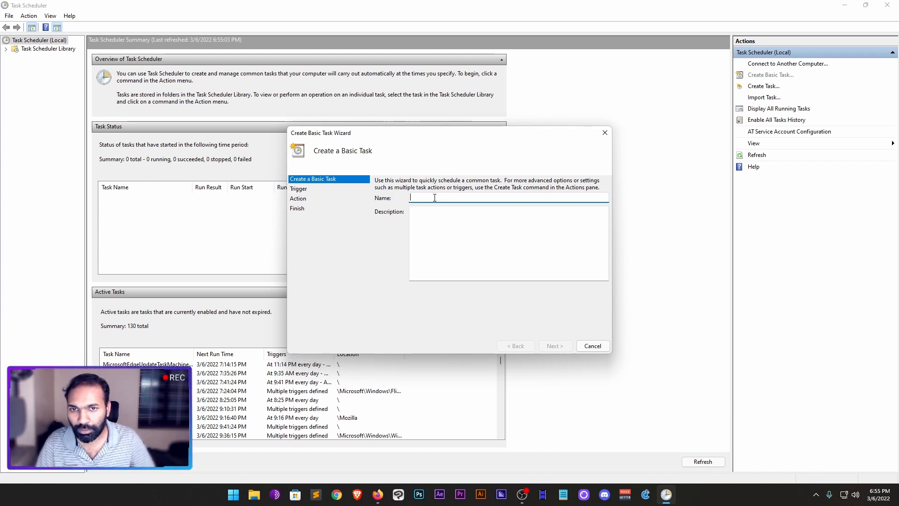
pyautogui.write('demo Demo')
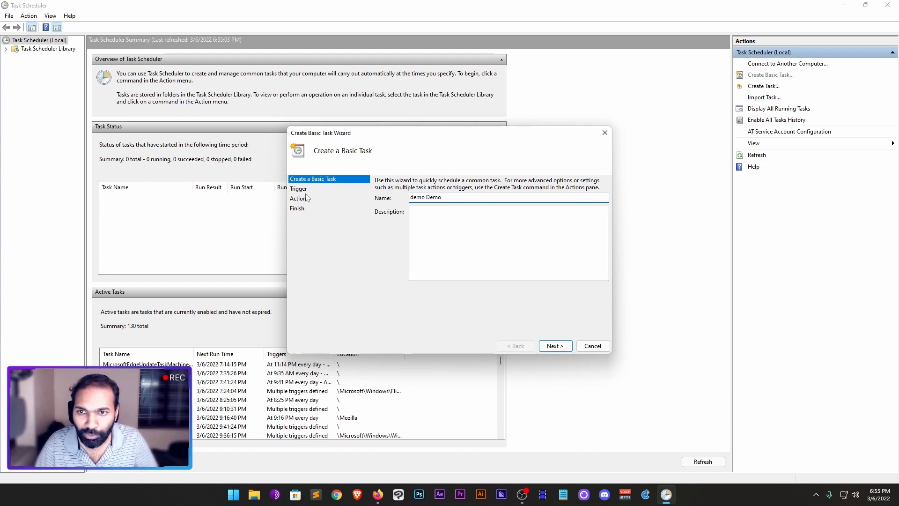
pyautogui.click(555, 346)
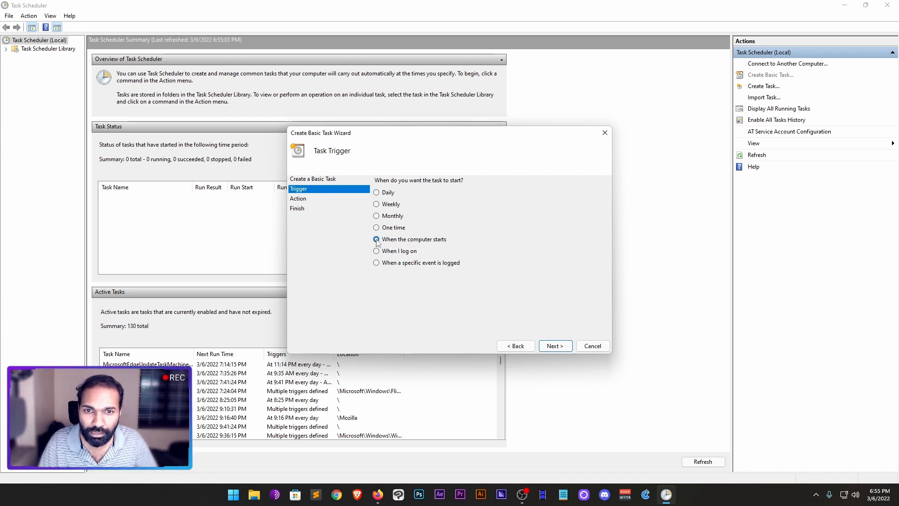
pyautogui.click(548, 347)
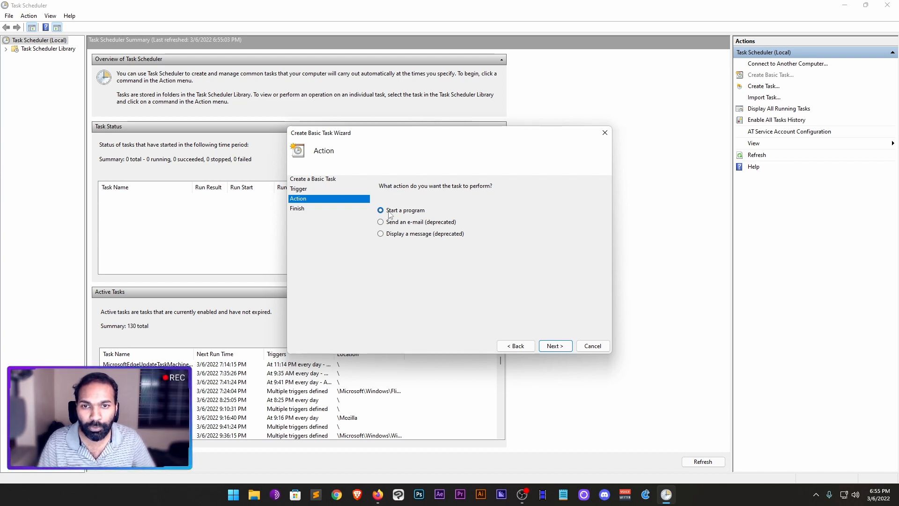
pyautogui.click(556, 345)
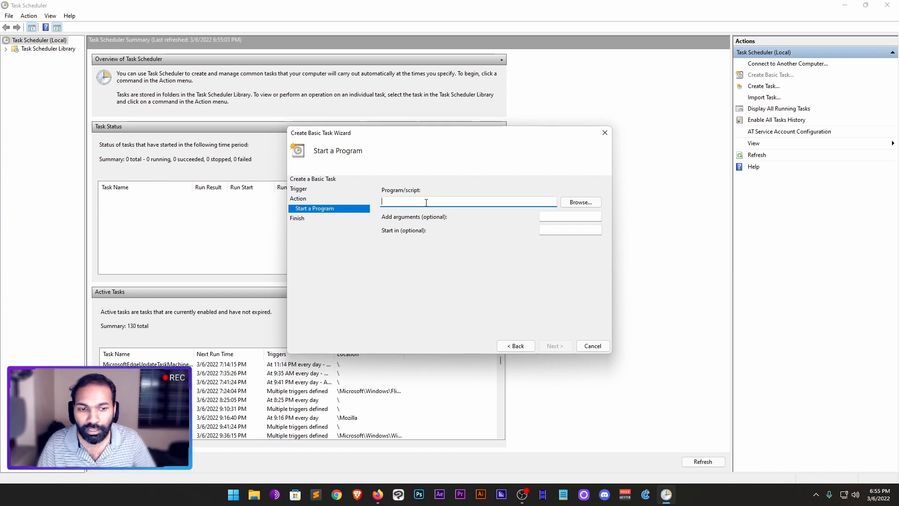
pyautogui.press('super')
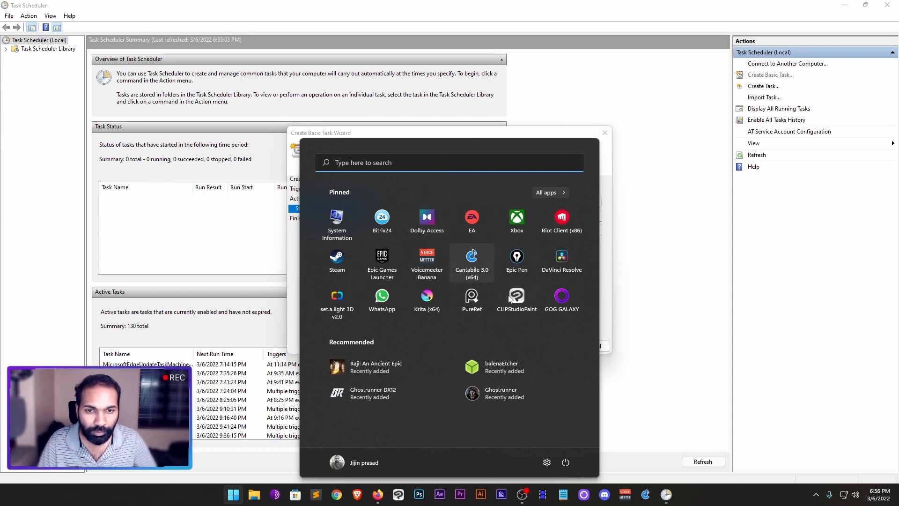
pyautogui.click(702, 498)
pyautogui.click(647, 498)
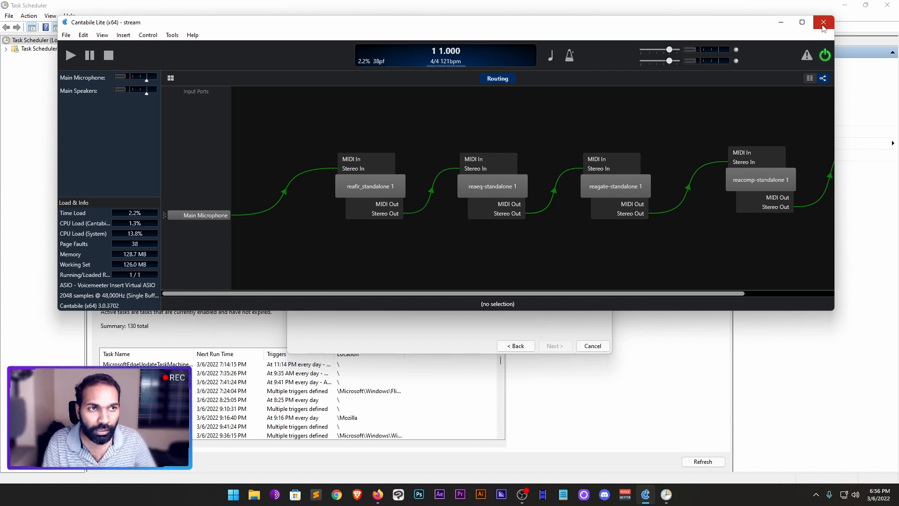
pyautogui.click(826, 55)
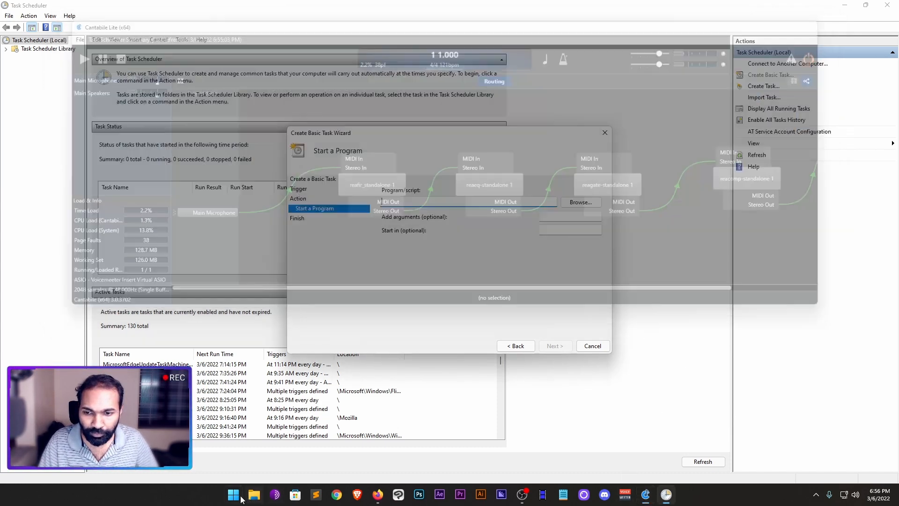
# Step: Search Windows for Cantabile 3.0 (x86), open its file location in File Explorer, and show the shortcut's properties
pyautogui.click(237, 497)
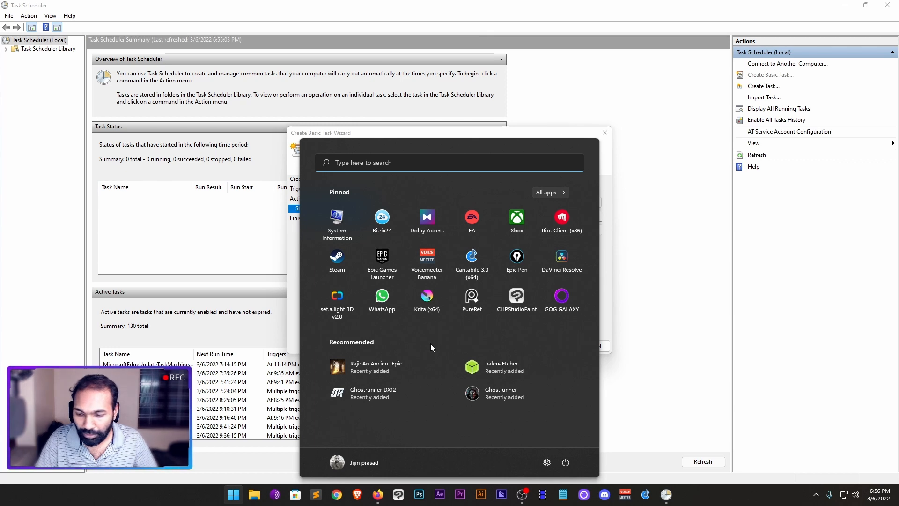
pyautogui.write('ca')
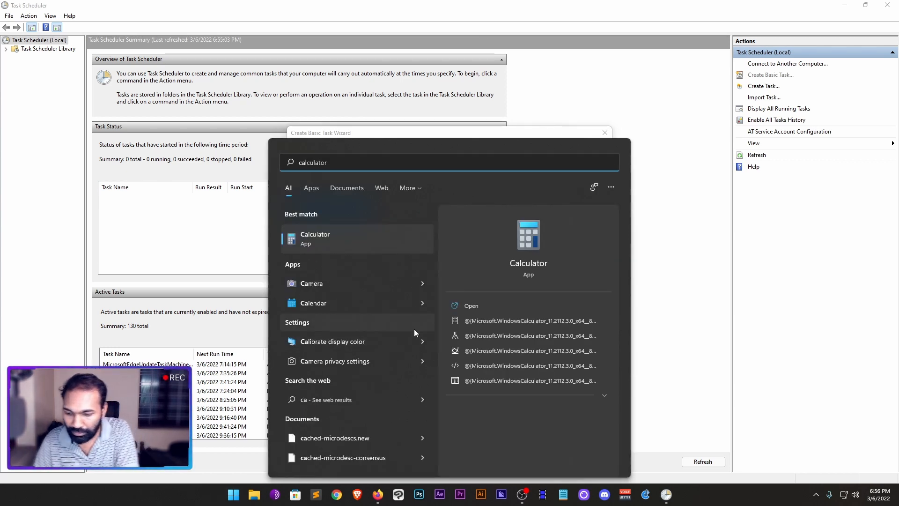
pyautogui.write('n')
pyautogui.rightClick(369, 282)
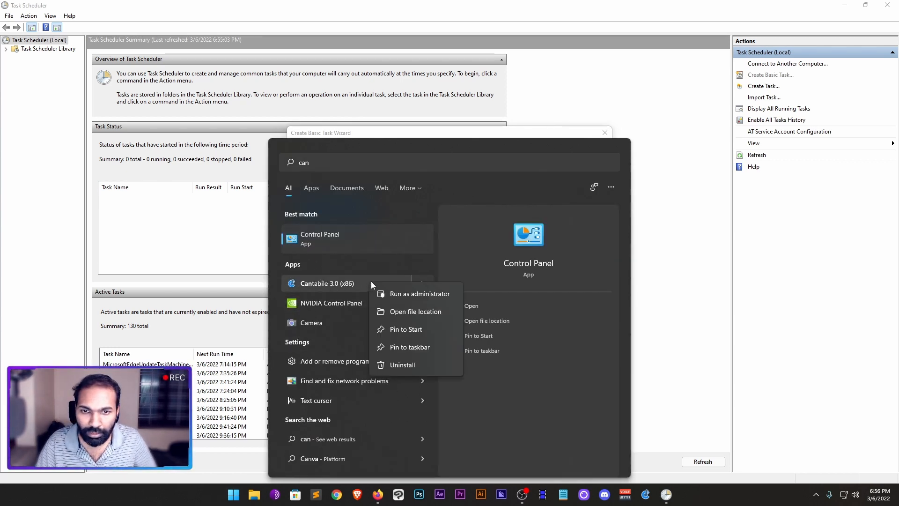
pyautogui.click(417, 311)
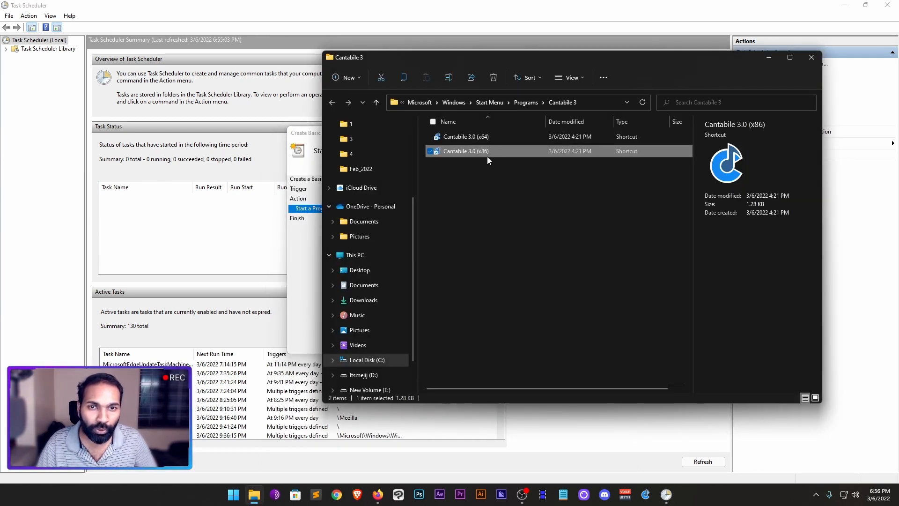
pyautogui.rightClick(496, 150)
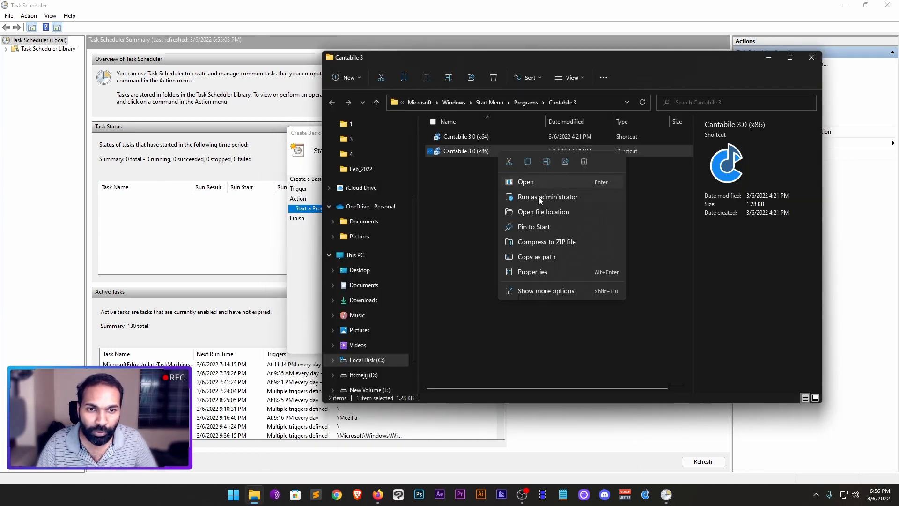
pyautogui.click(548, 270)
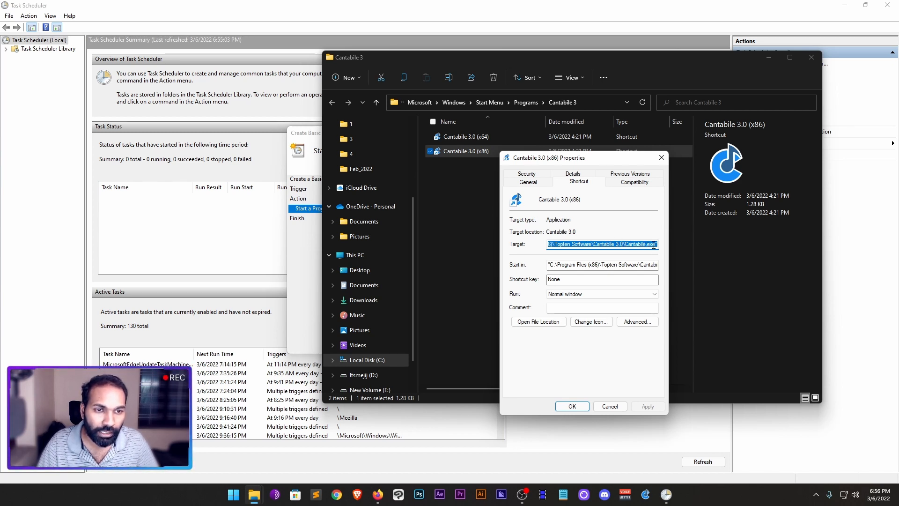
# Step: Copy the Cantabile 3.0 (x86) shortcut's target path into the basic task's program/script field and continue to the task summary
pyautogui.rightClick(617, 245)
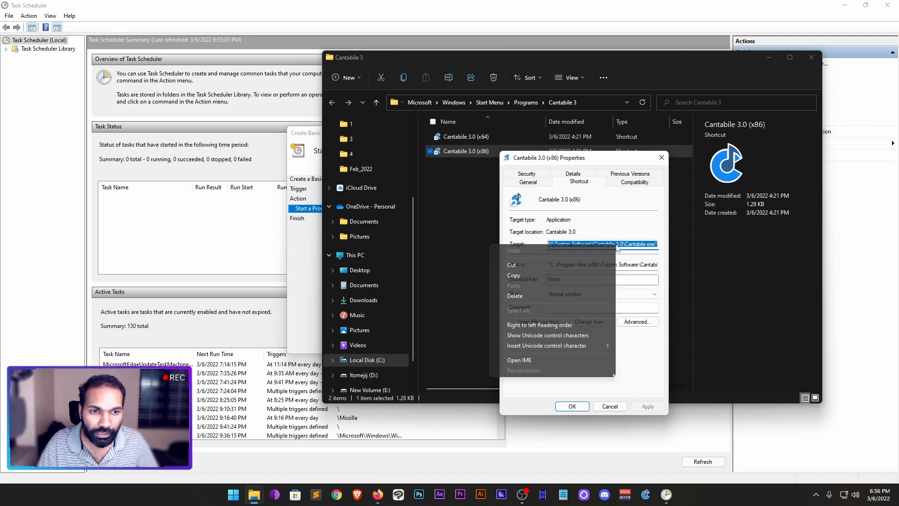
pyautogui.click(520, 276)
pyautogui.click(579, 410)
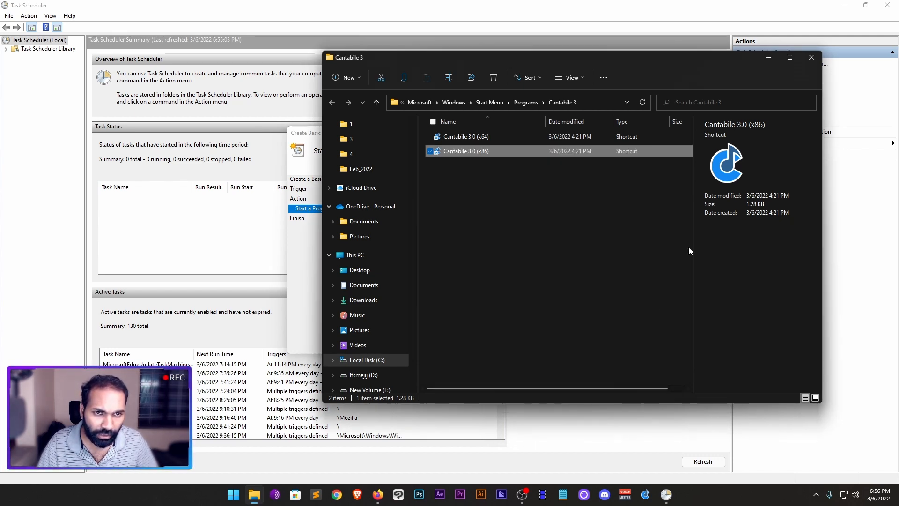
pyautogui.click(808, 58)
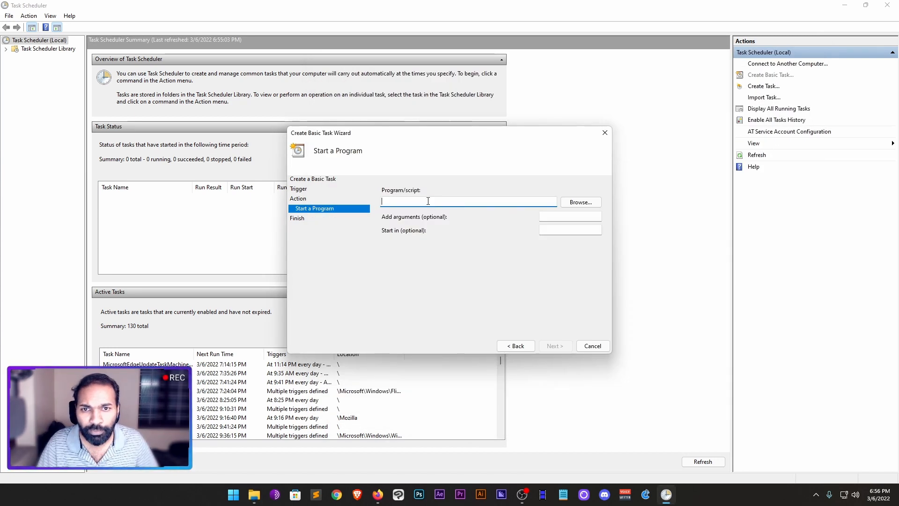
pyautogui.hotkey('ctrl', 'v')
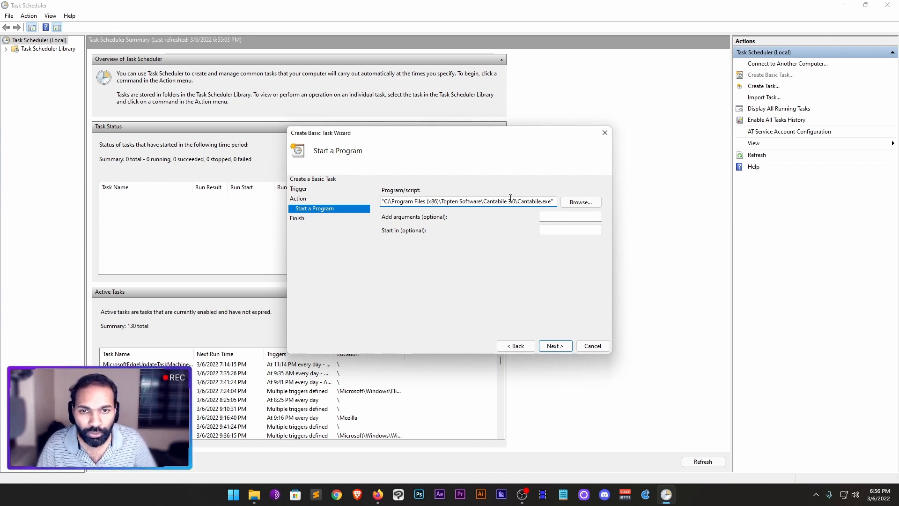
pyautogui.click(555, 346)
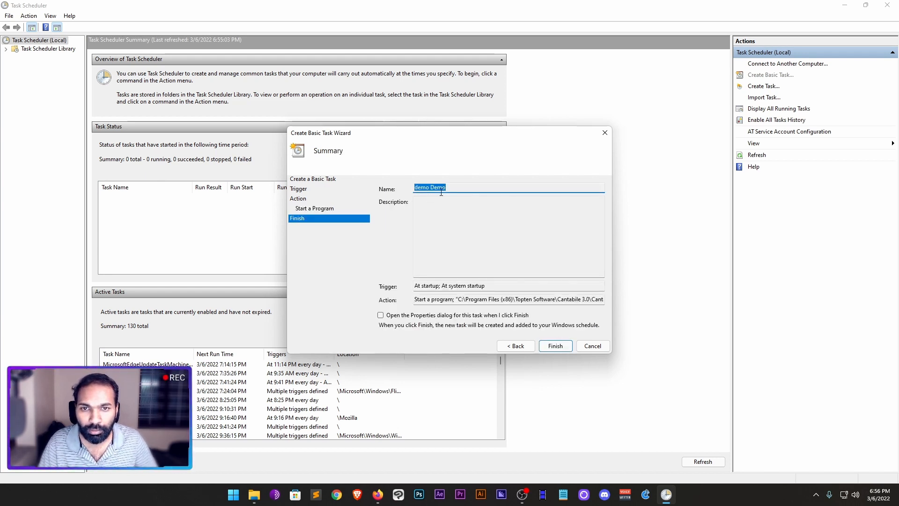